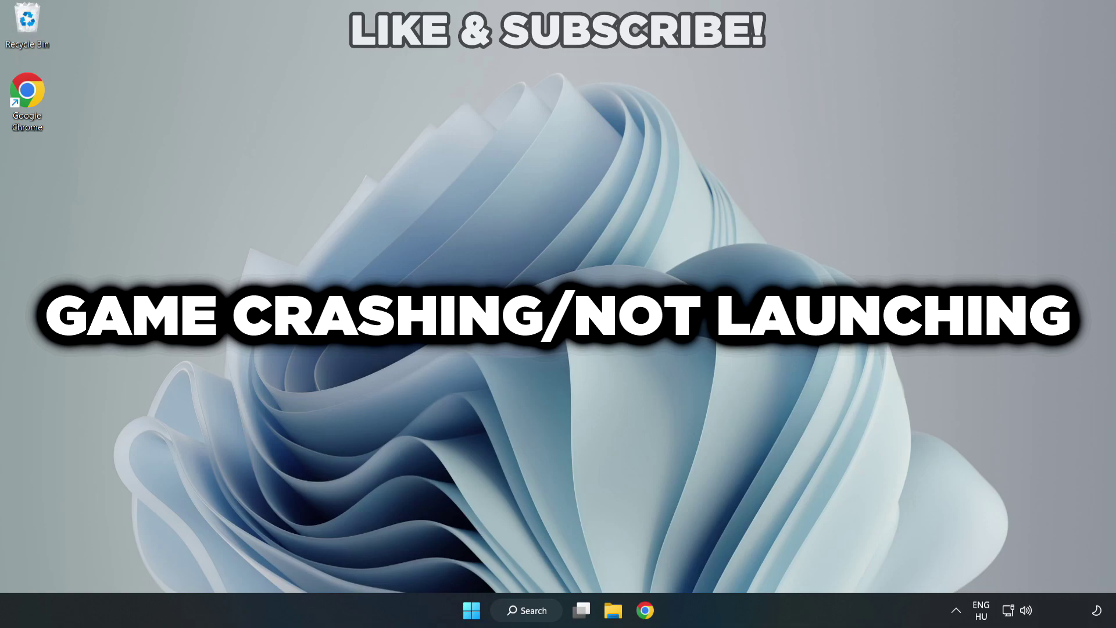
Search Windows for 'device manager' and open the Device Manager best match.
click(532, 611)
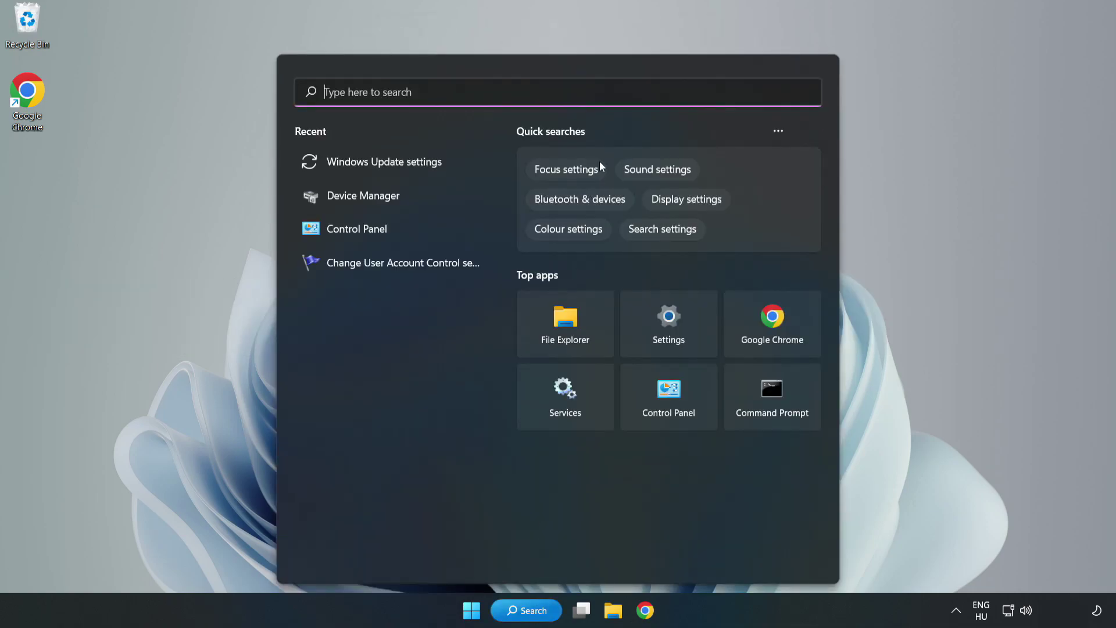
text(device m)
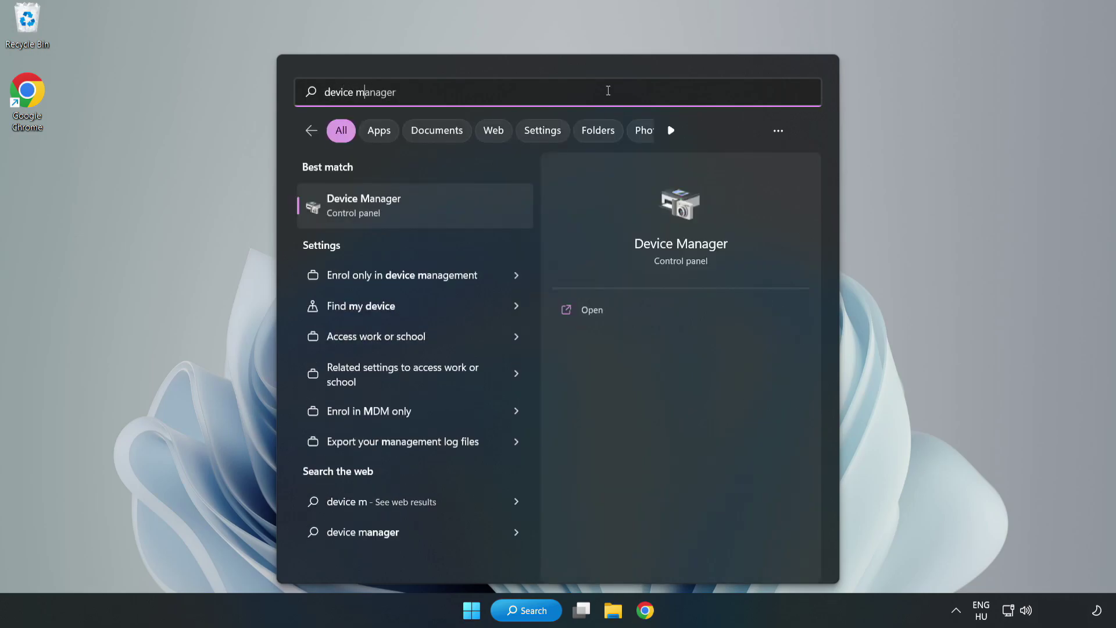
text(anager)
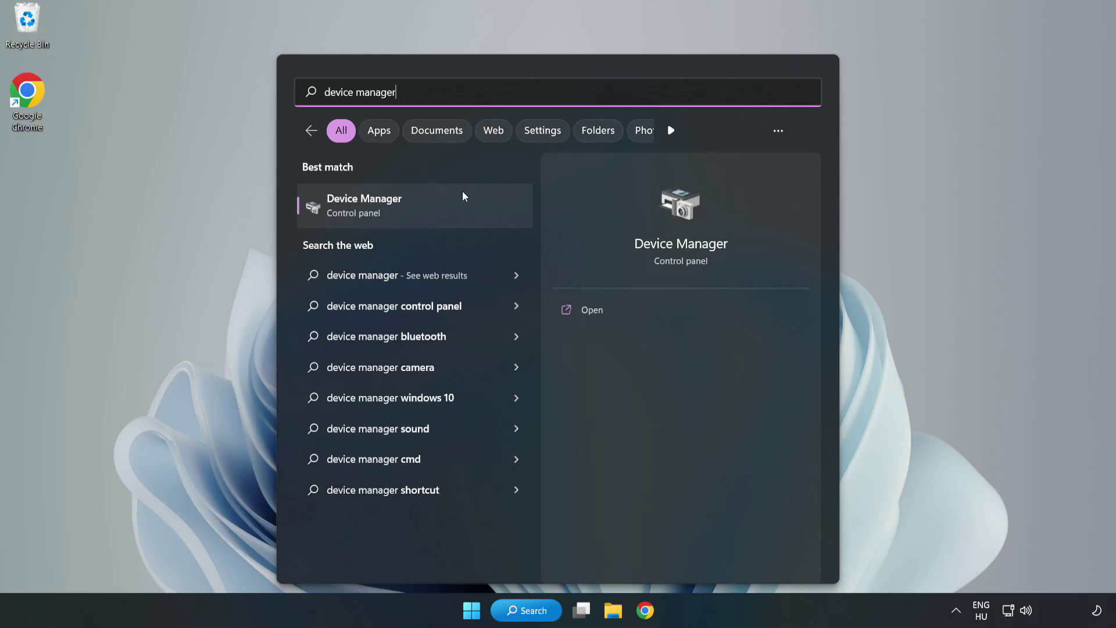
click(415, 213)
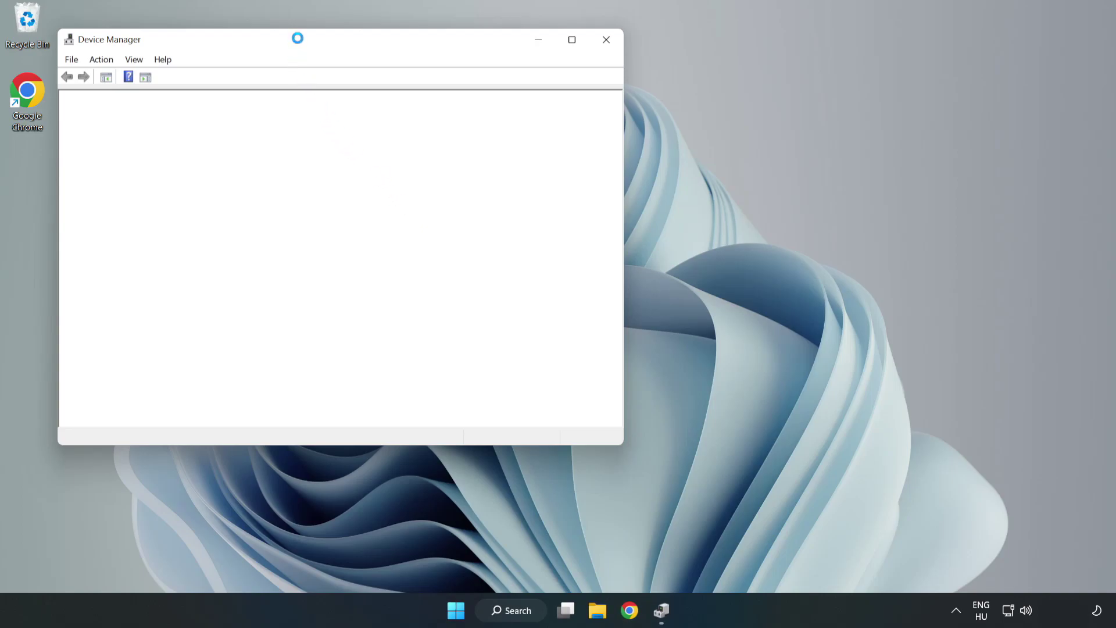
Search automatically for a VMware SVGA 3D driver update; the best driver is already installed.
drag(299, 43, 499, 100)
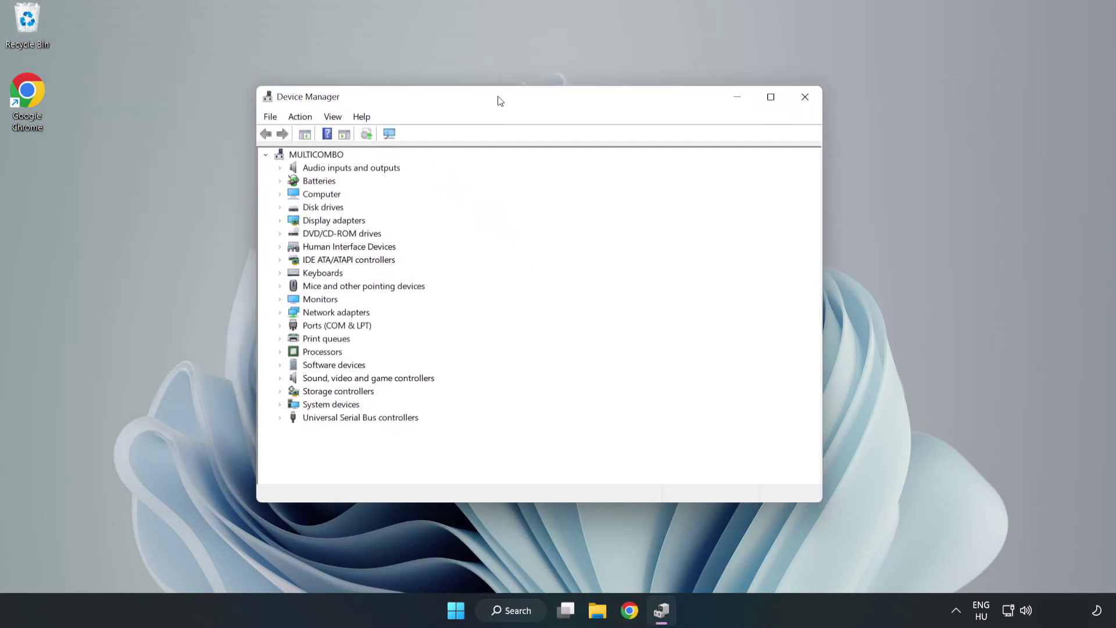
click(298, 223)
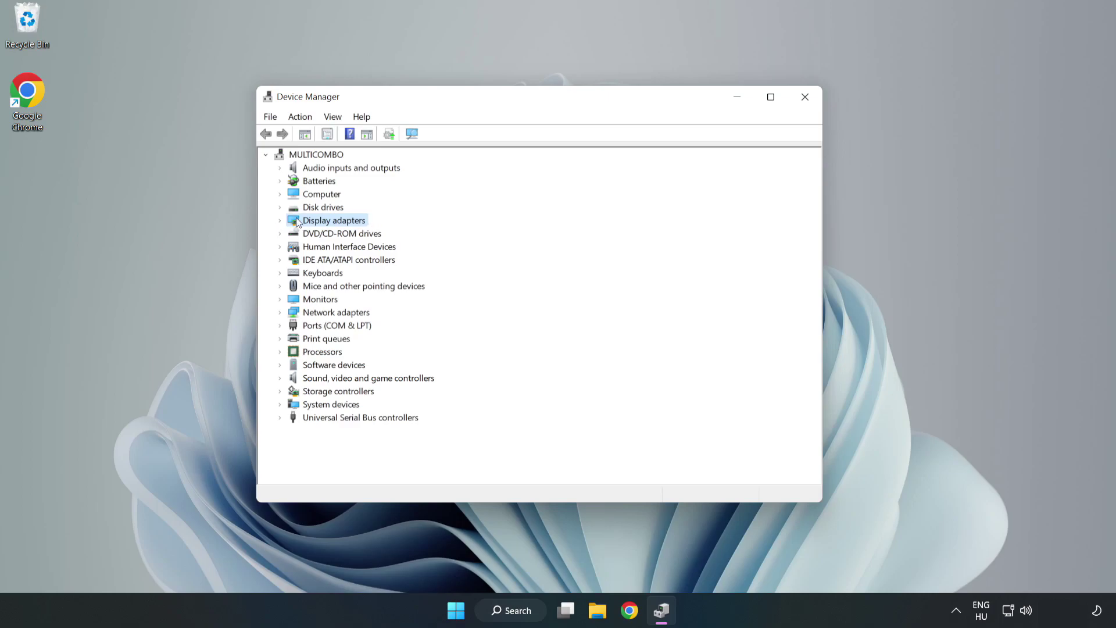
click(280, 221)
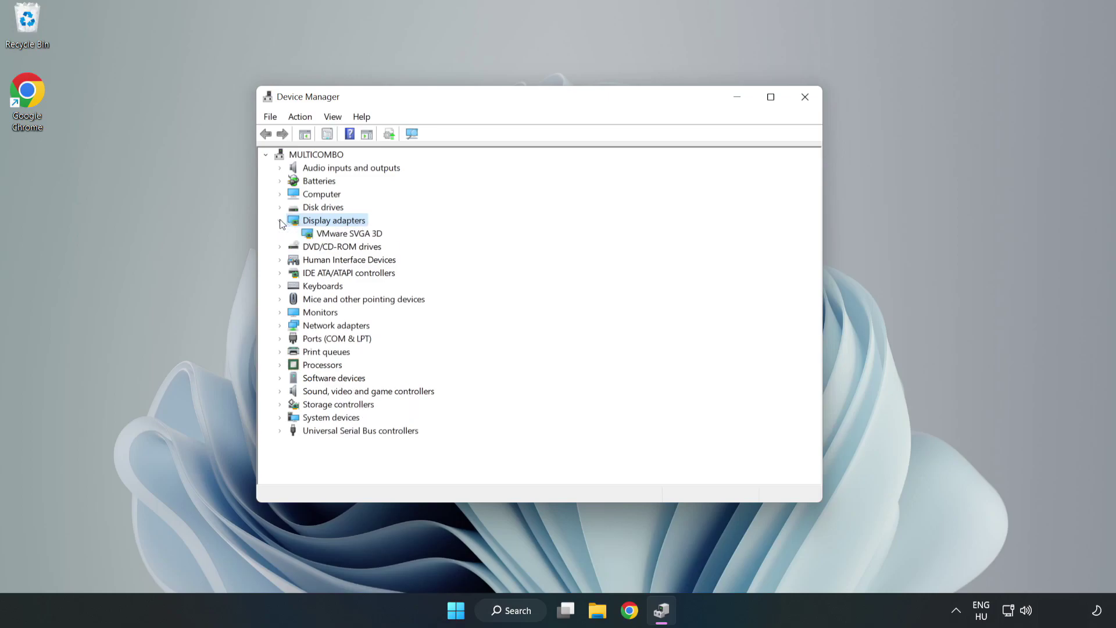
click(310, 234)
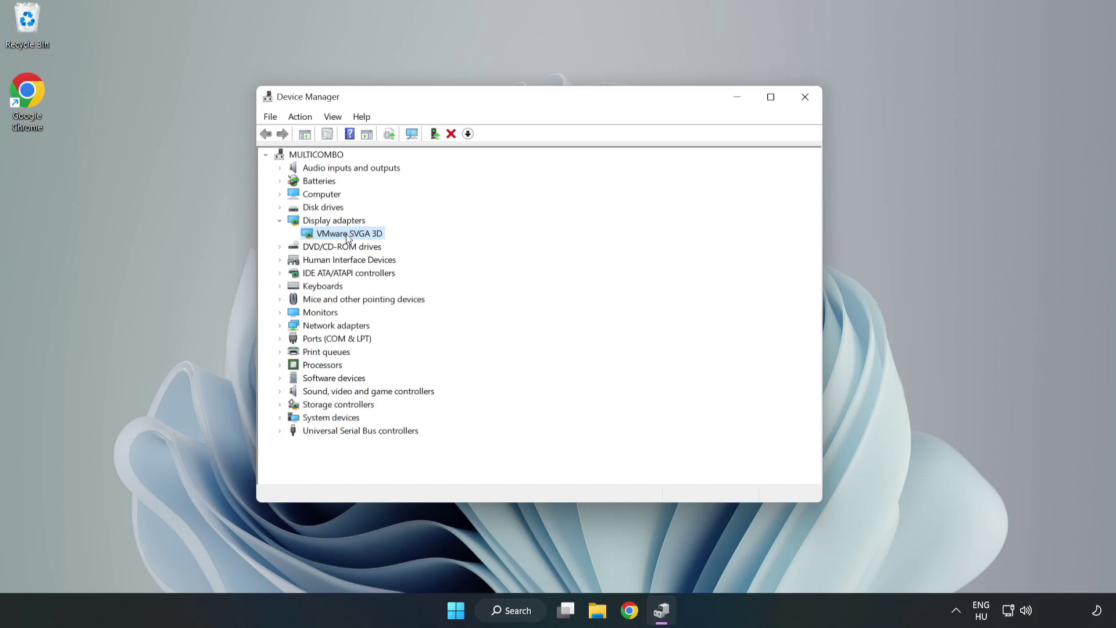
right_click(347, 238)
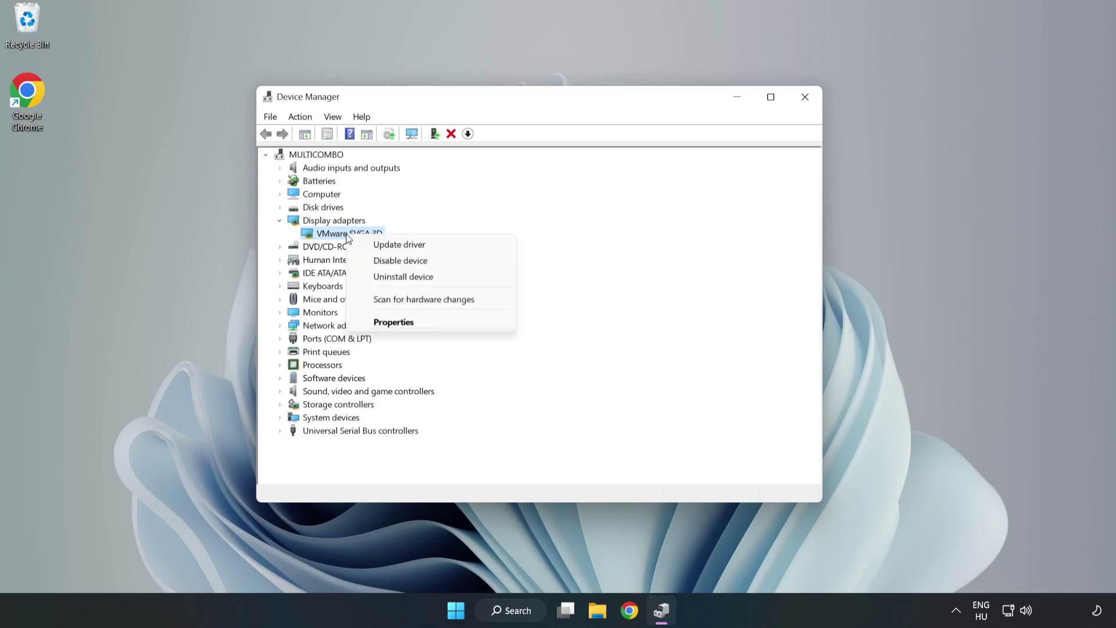
click(432, 247)
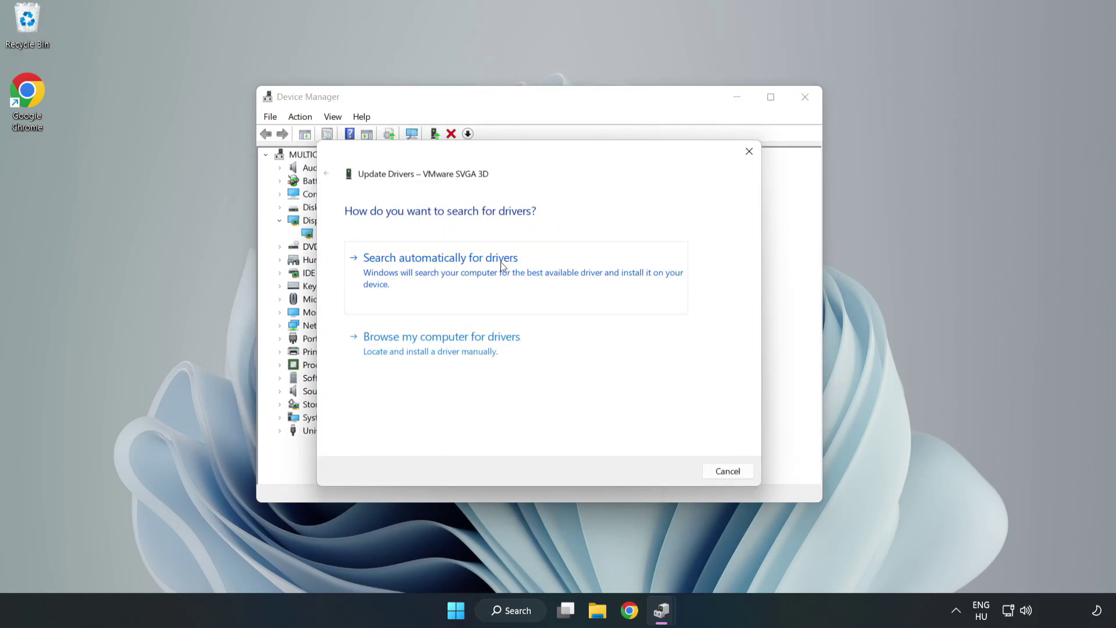
click(444, 272)
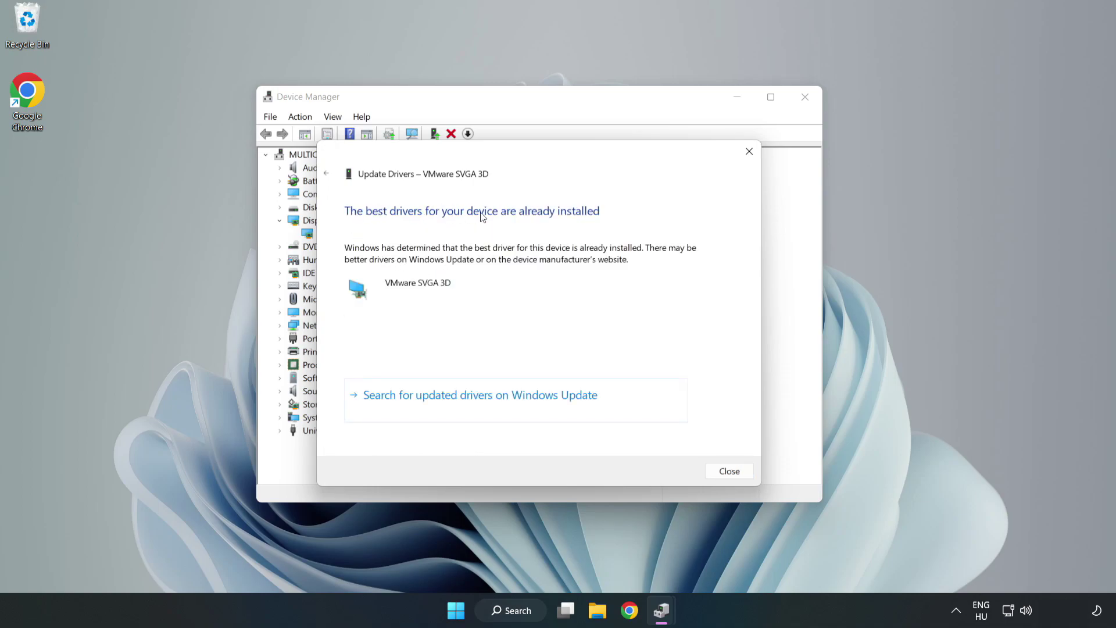
click(731, 472)
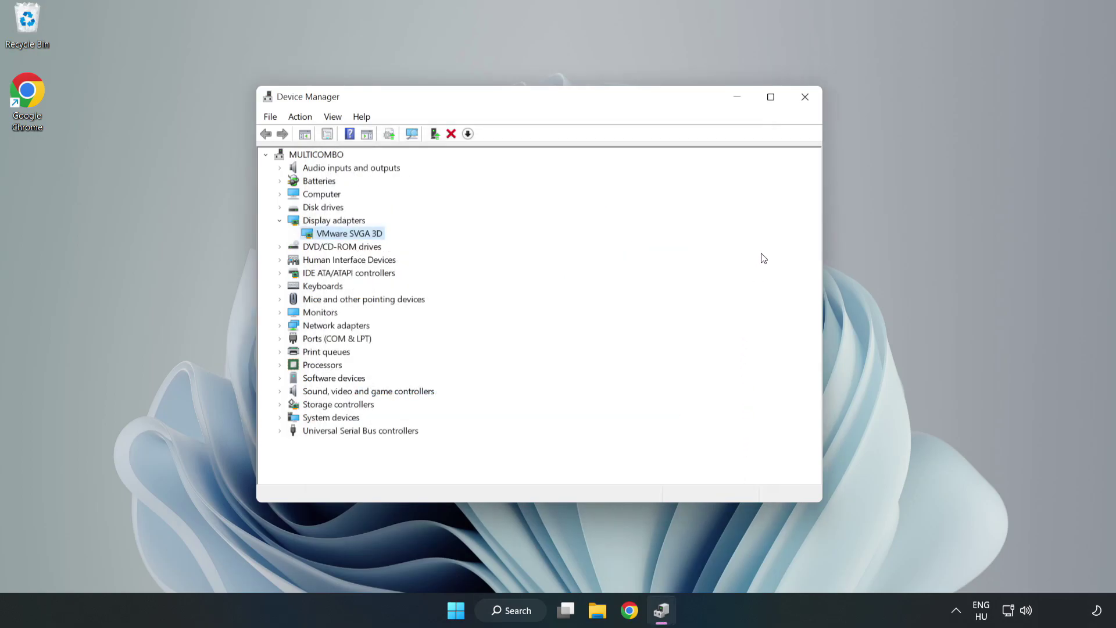
Close Device Manager and search Windows for 'updates'.
click(806, 101)
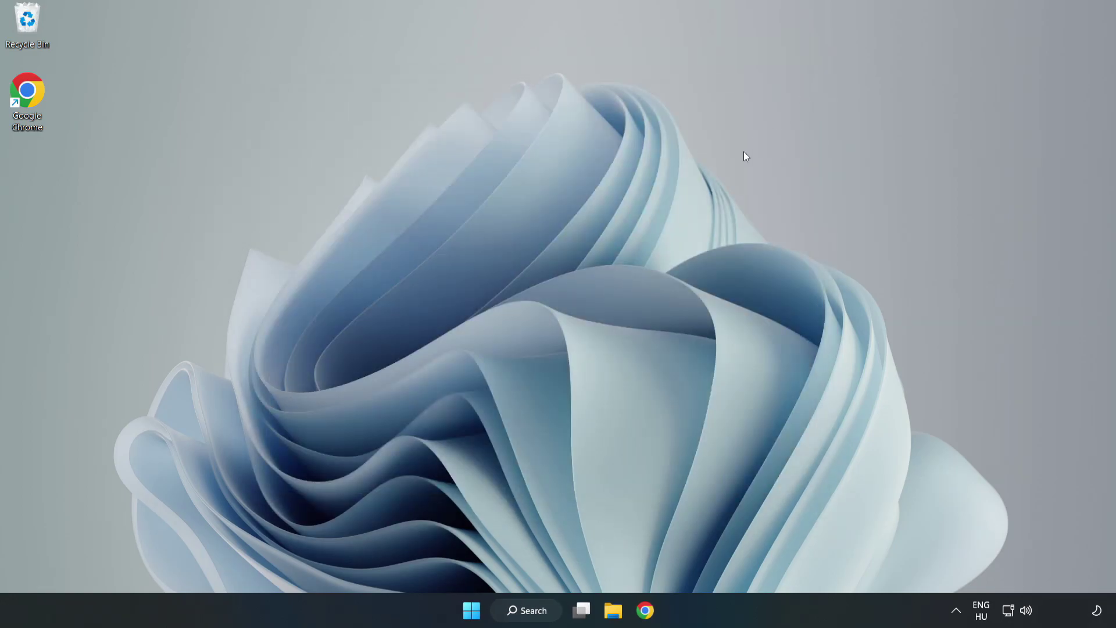
click(529, 611)
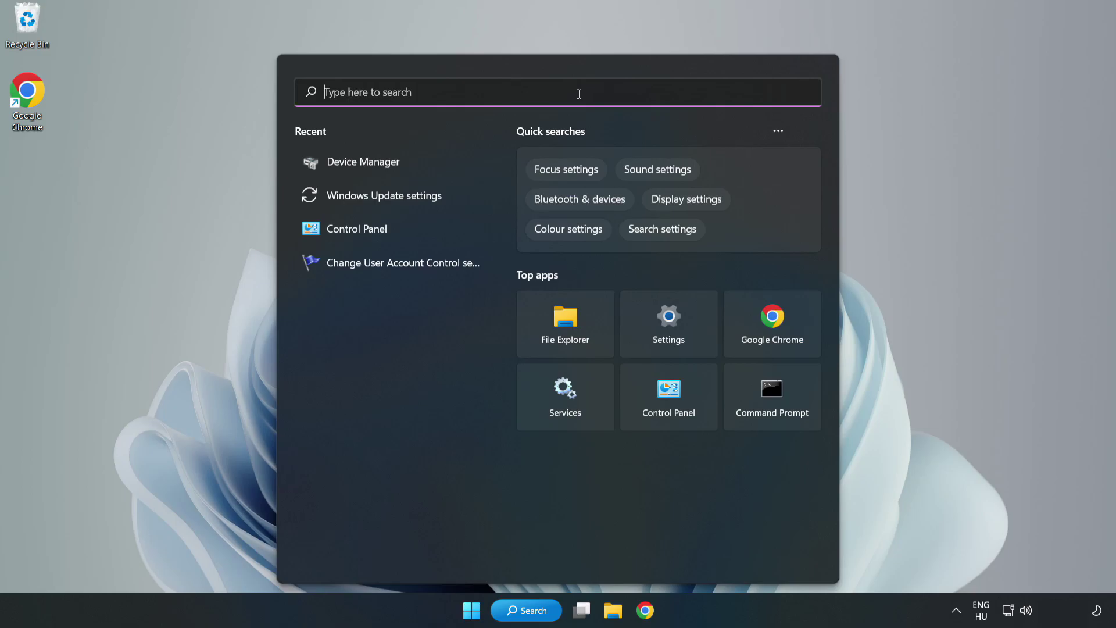
text(updates)
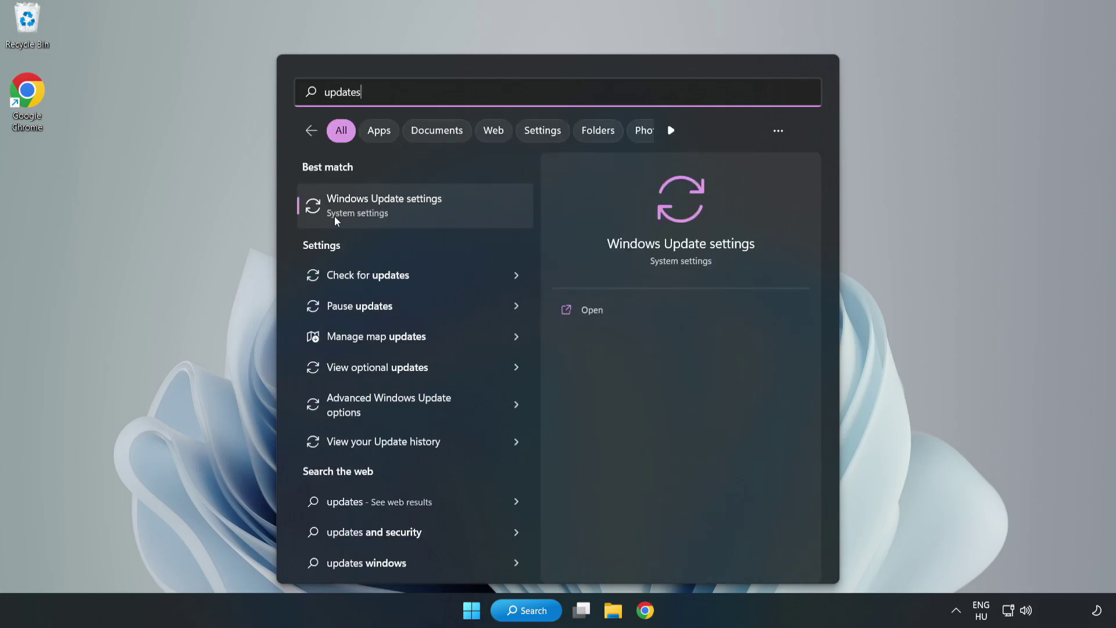
Check for Windows updates in maximized Settings, confirm it's up to date, then close Settings.
click(399, 212)
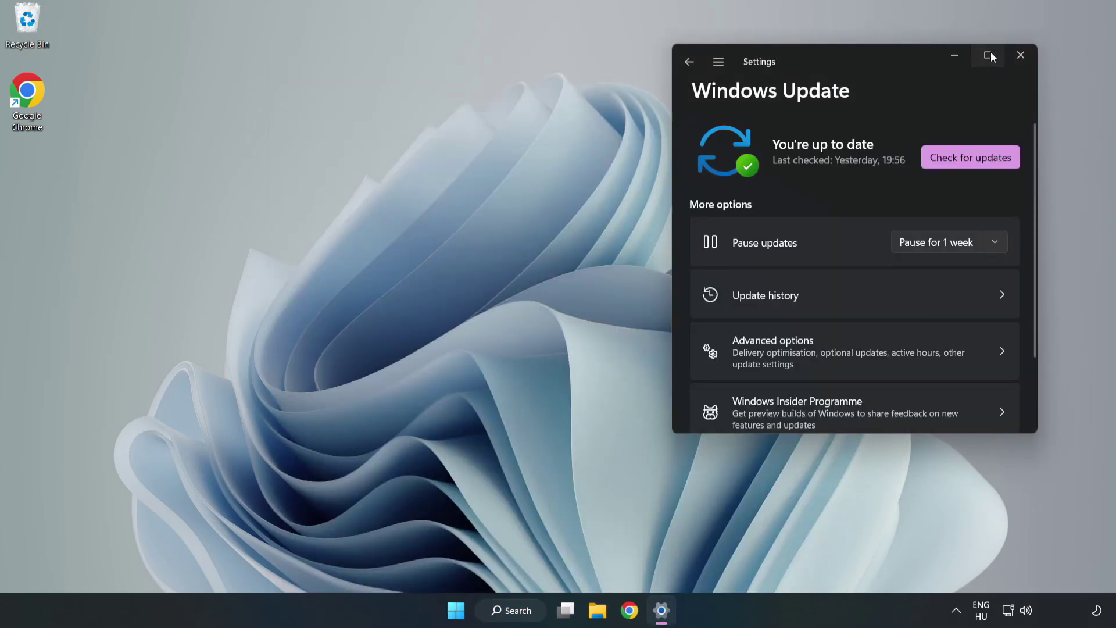
click(991, 52)
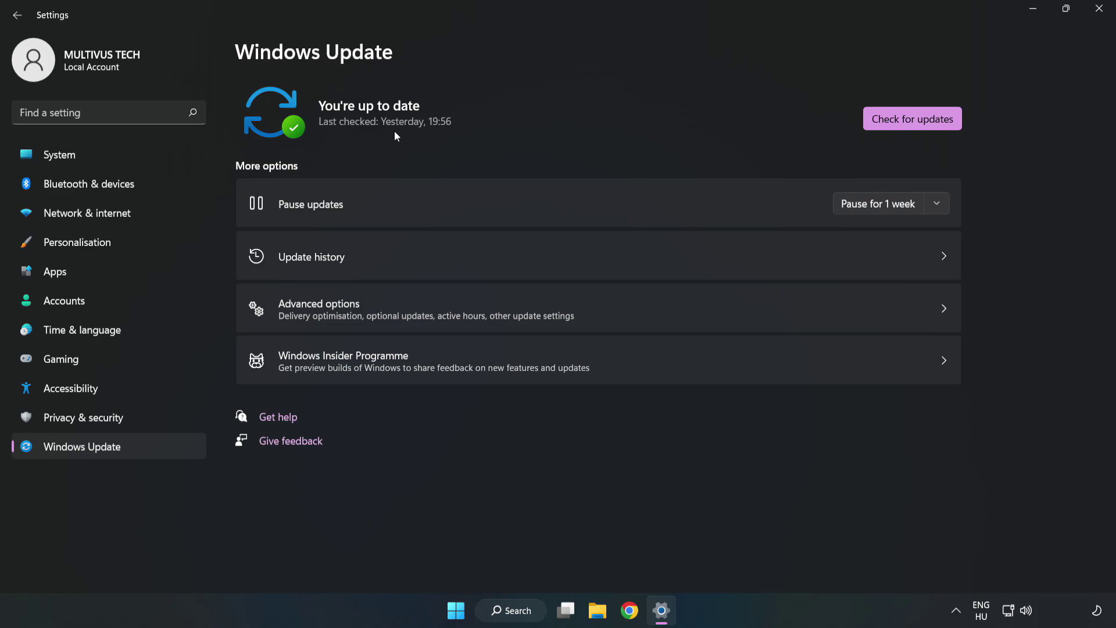
click(917, 121)
click(1100, 8)
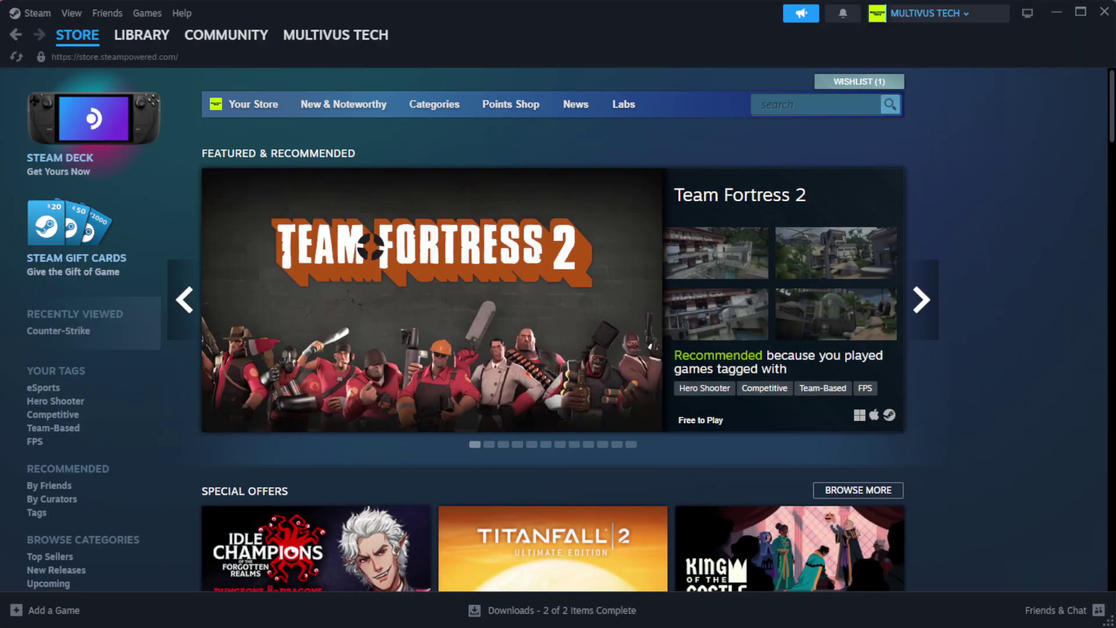
Verify the integrity of the non-working game's files in Steam, validating all 1039 files.
mouse_move(163, 44)
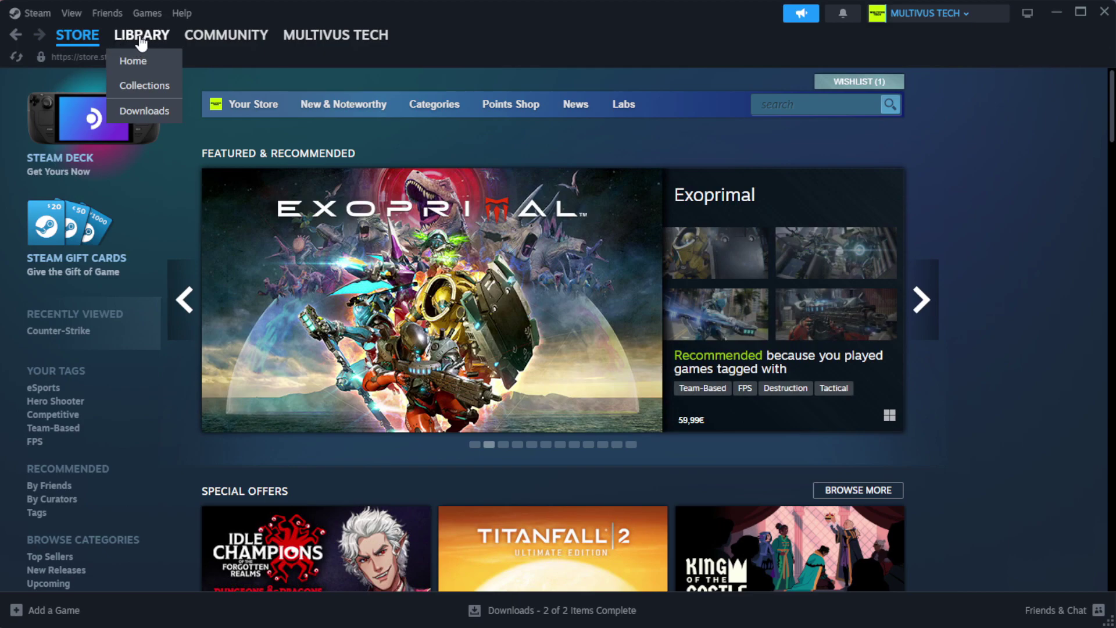
click(160, 61)
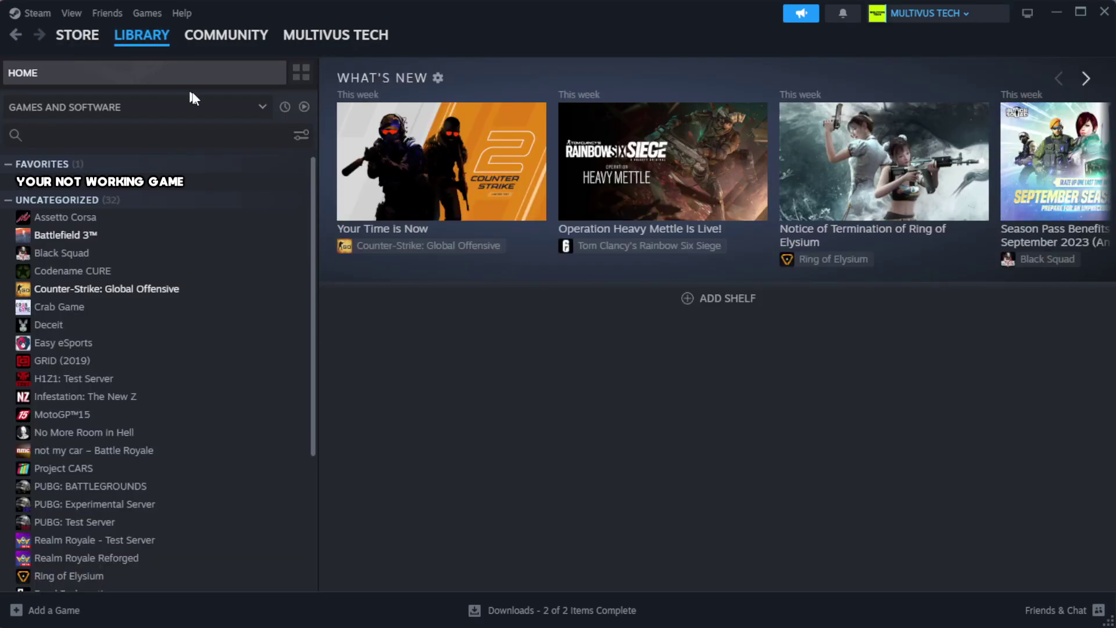
right_click(275, 191)
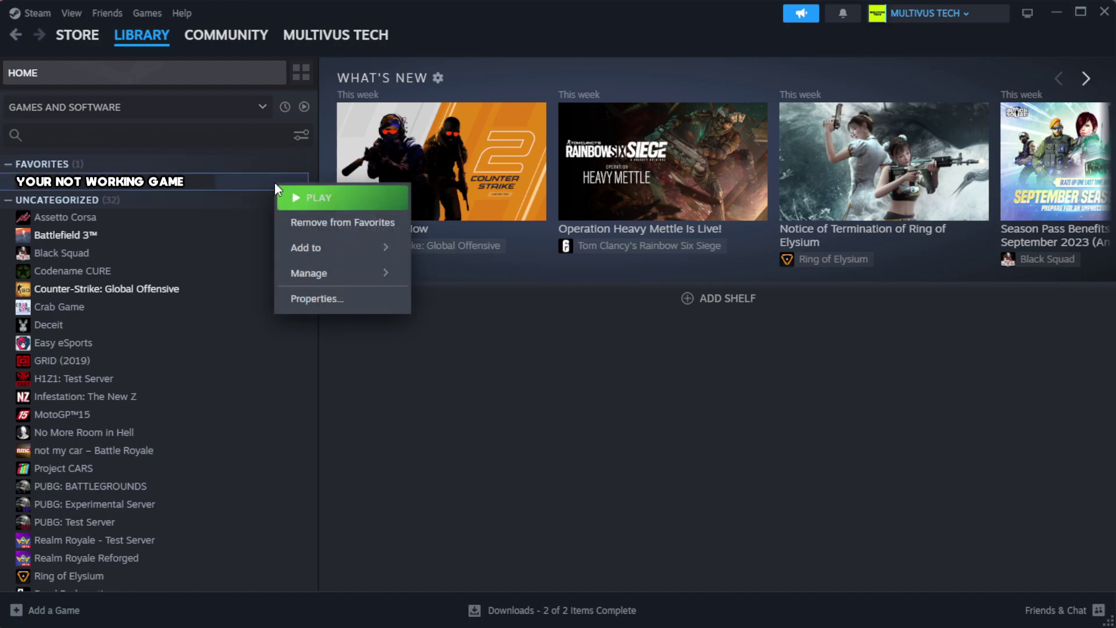
click(350, 303)
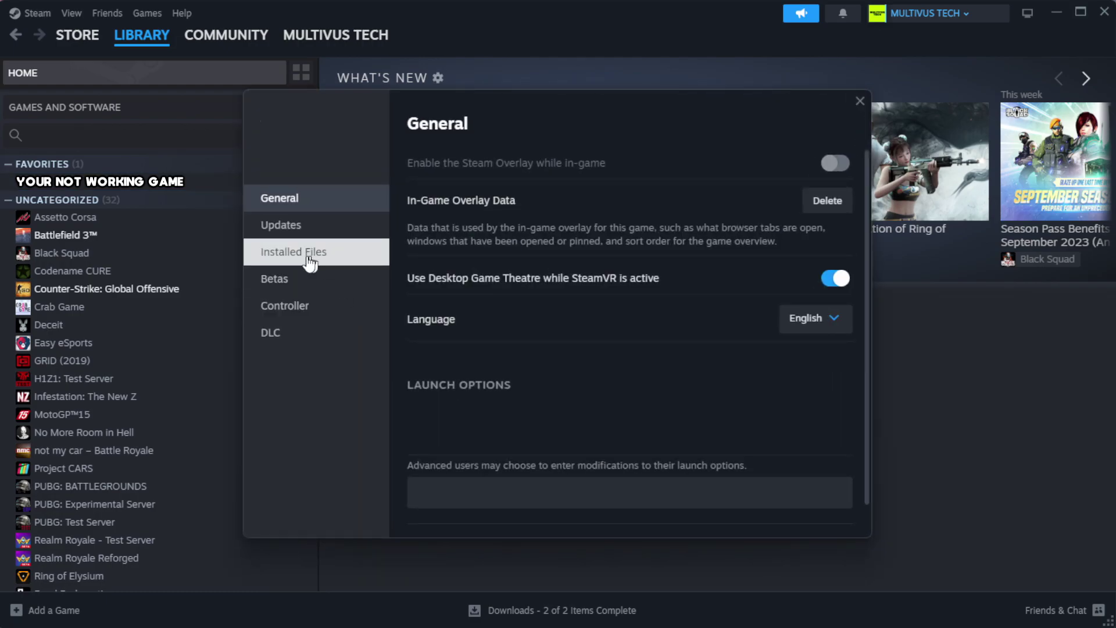
click(367, 265)
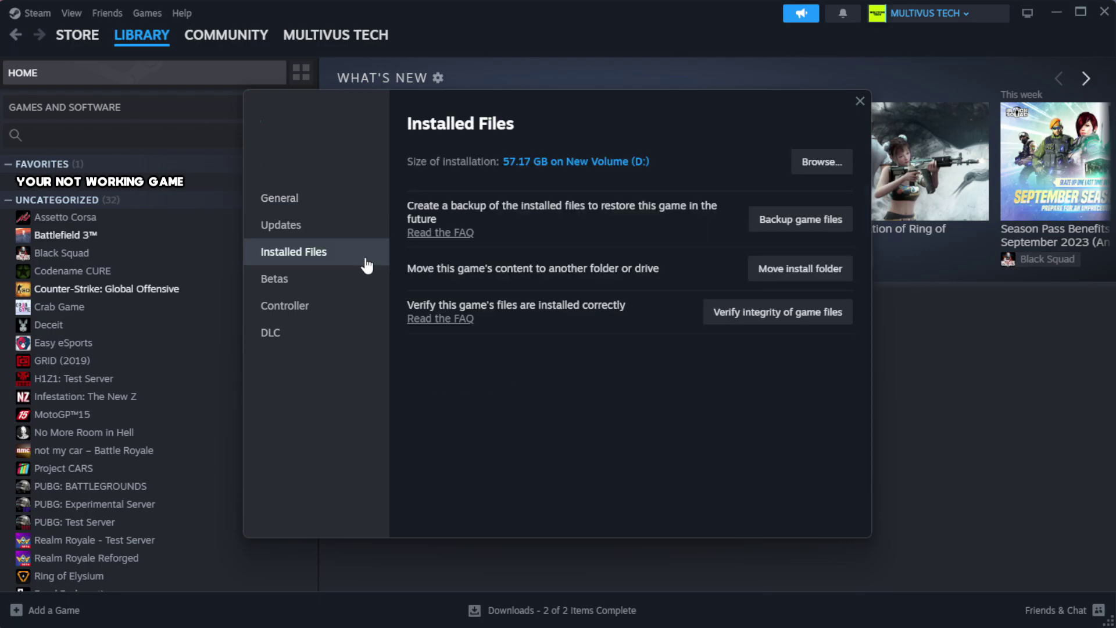
click(785, 326)
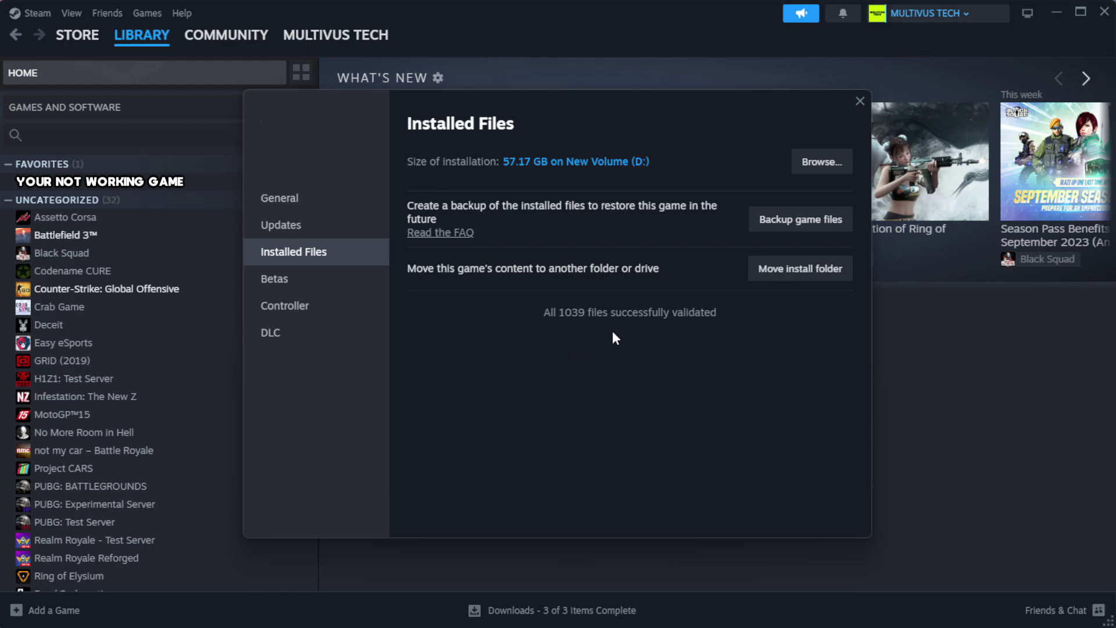
Browse to the game's install folder and open the YOUR NOT WORKING GAME shortcut's Properties.
click(821, 169)
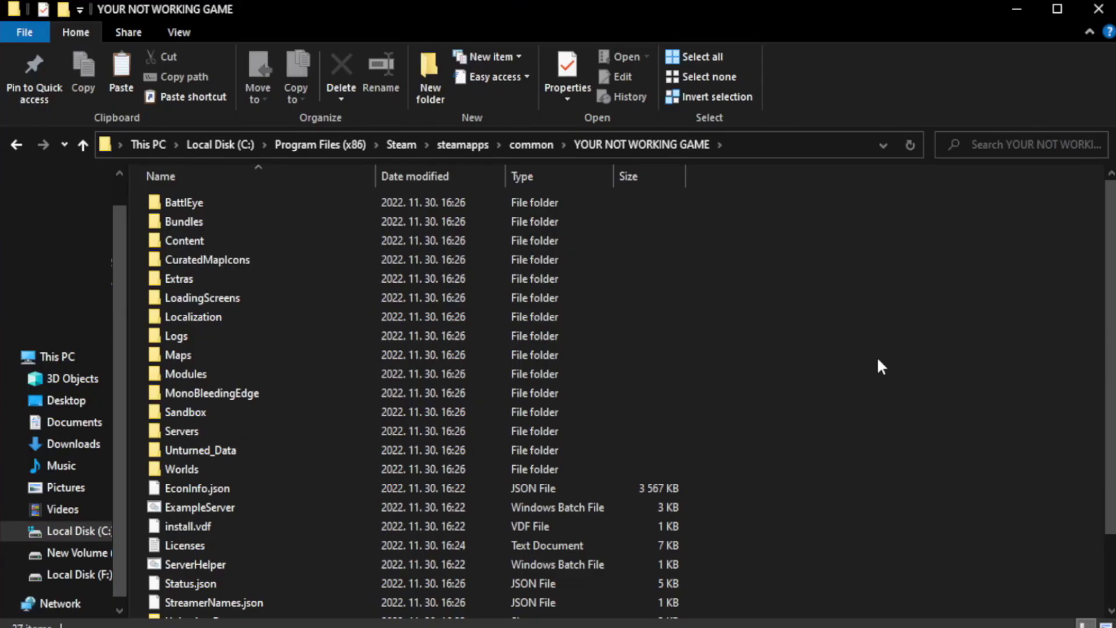
drag(1111, 349, 1115, 415)
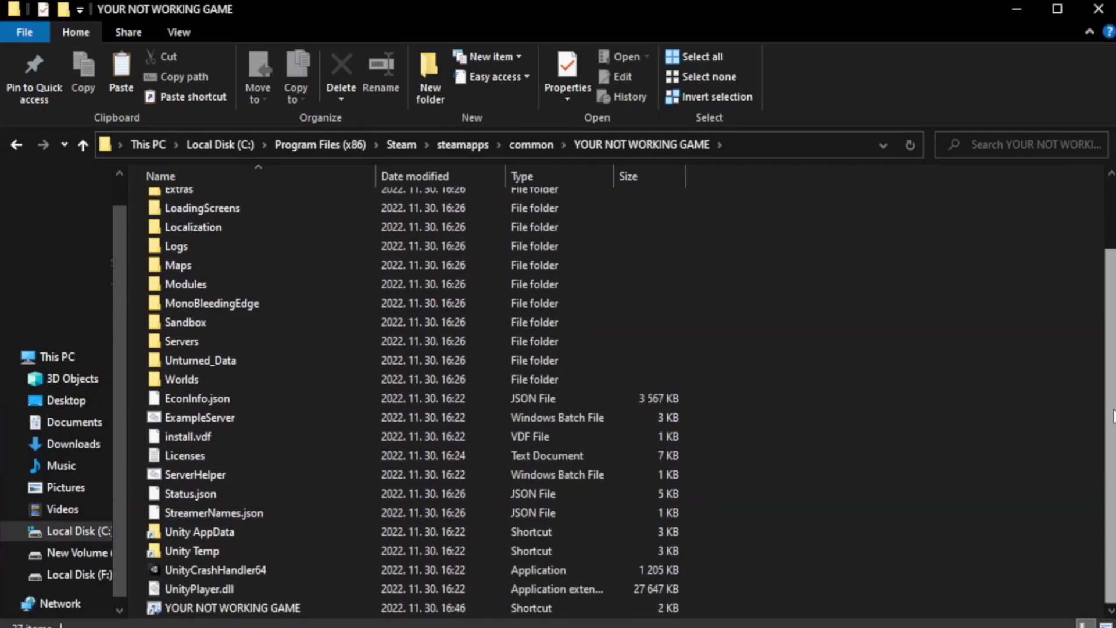
click(385, 613)
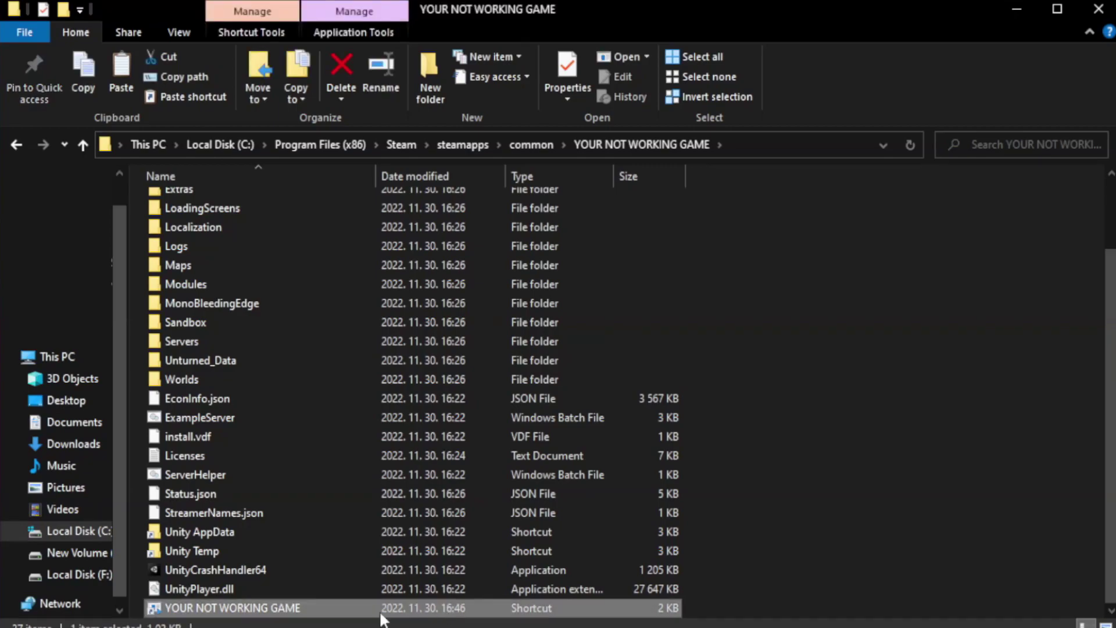
right_click(373, 608)
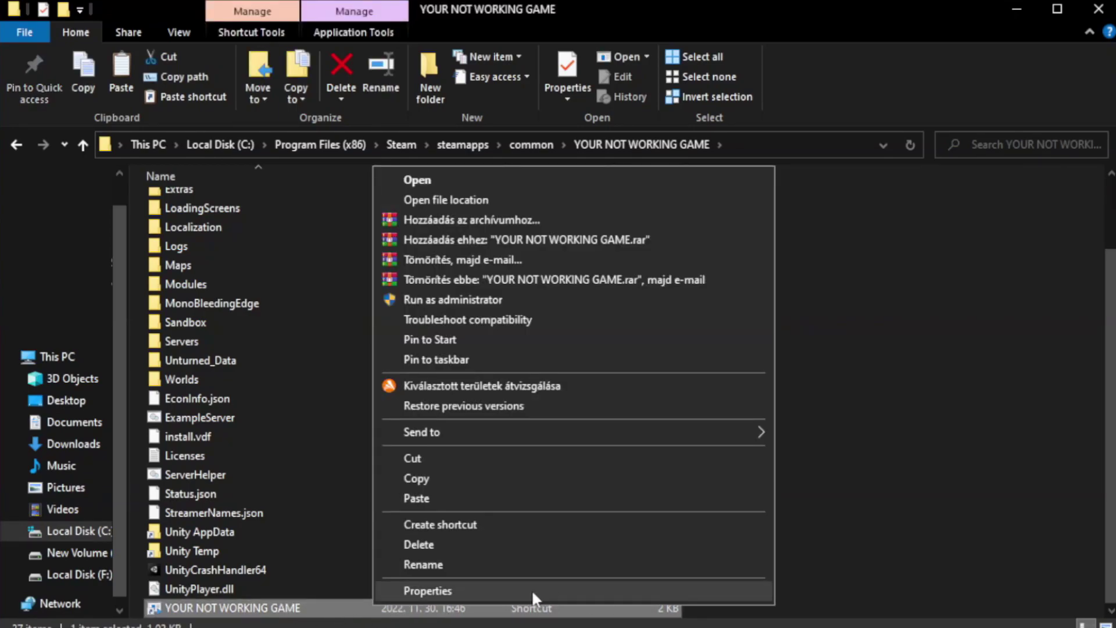
click(569, 590)
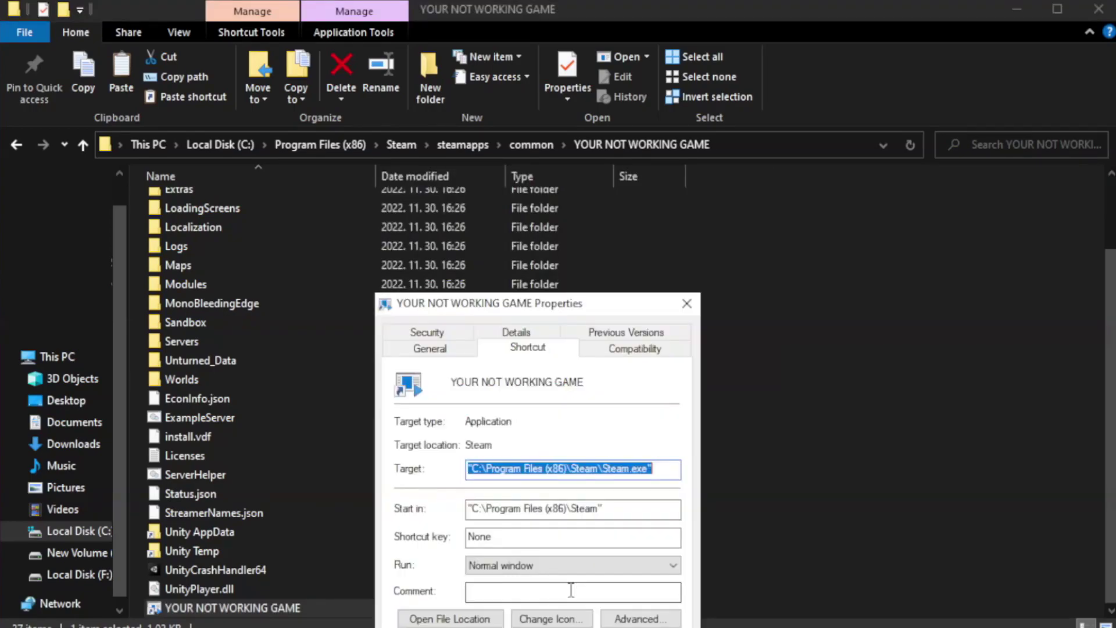
drag(562, 310, 561, 114)
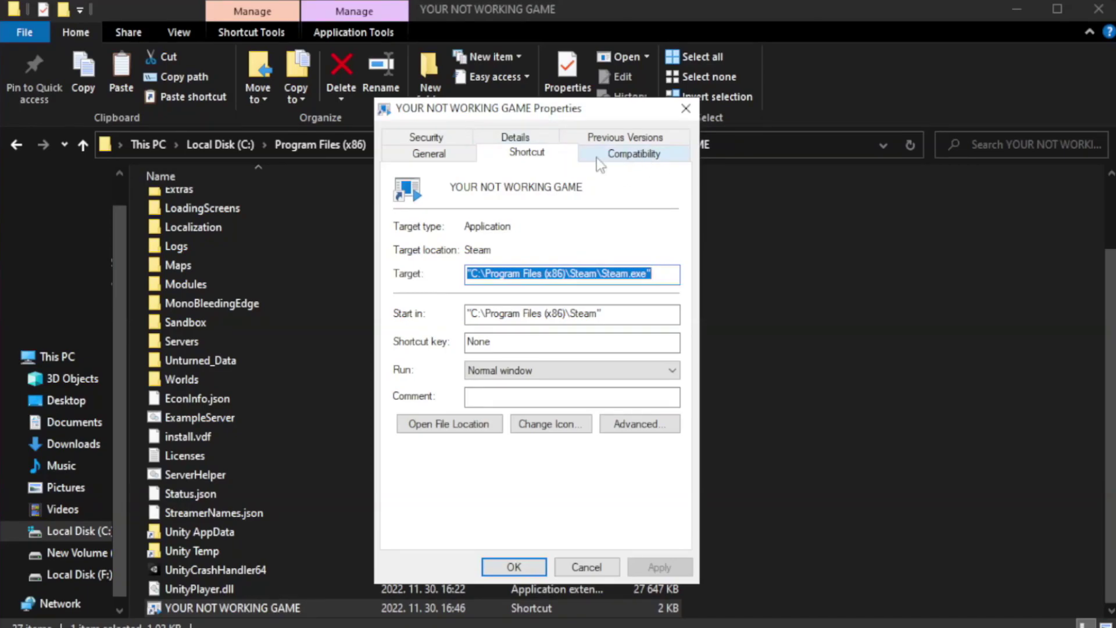
Set the shortcut to Windows 8 compatibility mode, fullscreen optimizations disabled, run as administrator.
click(628, 154)
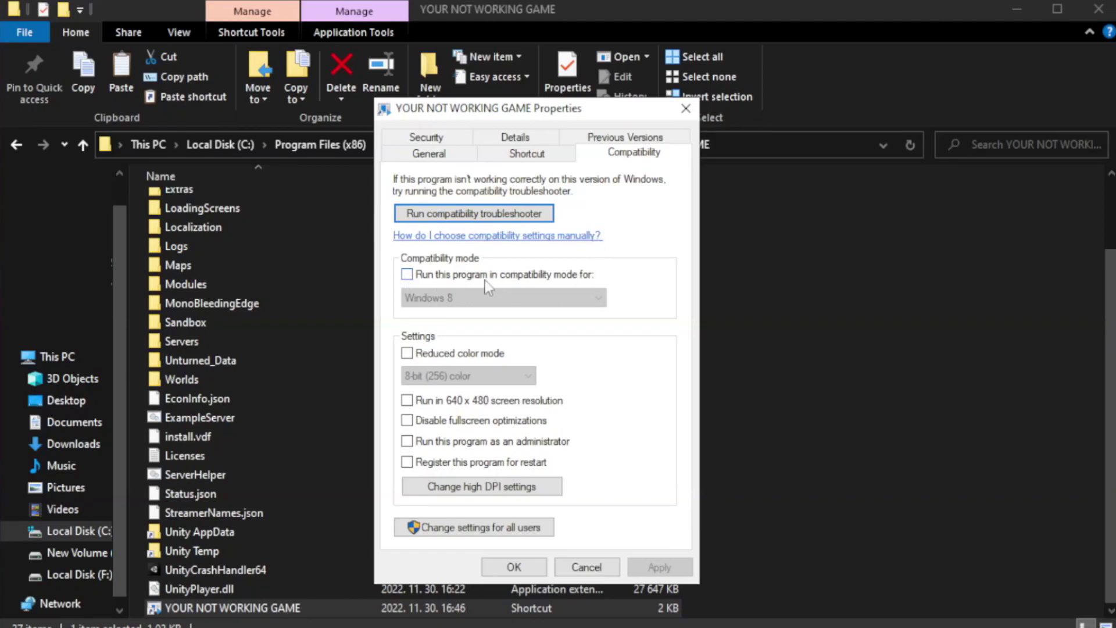
click(441, 276)
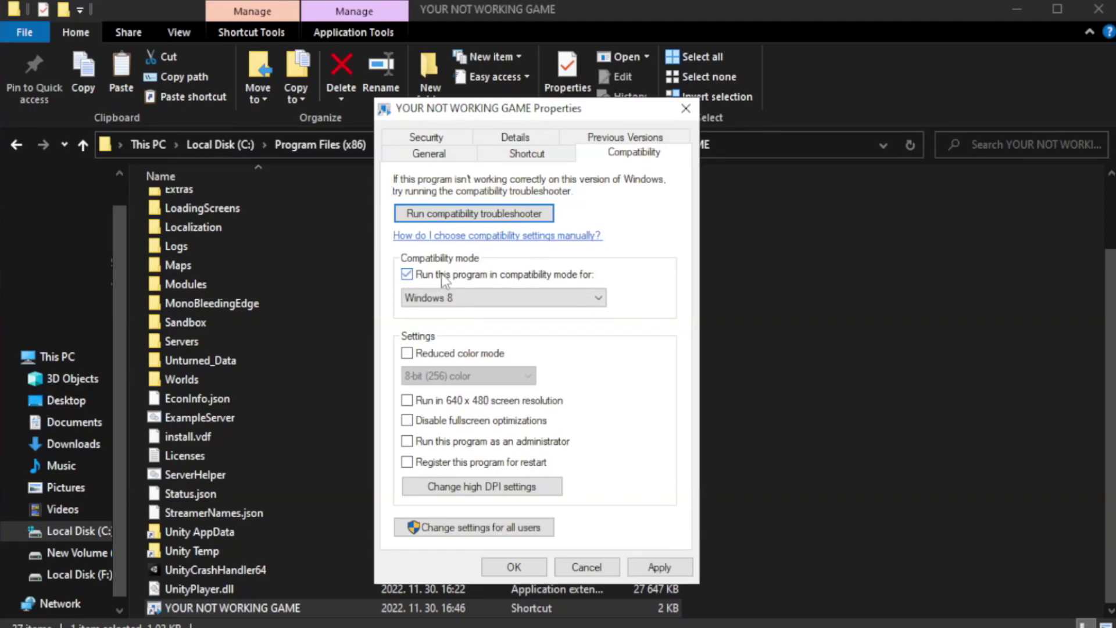
click(476, 298)
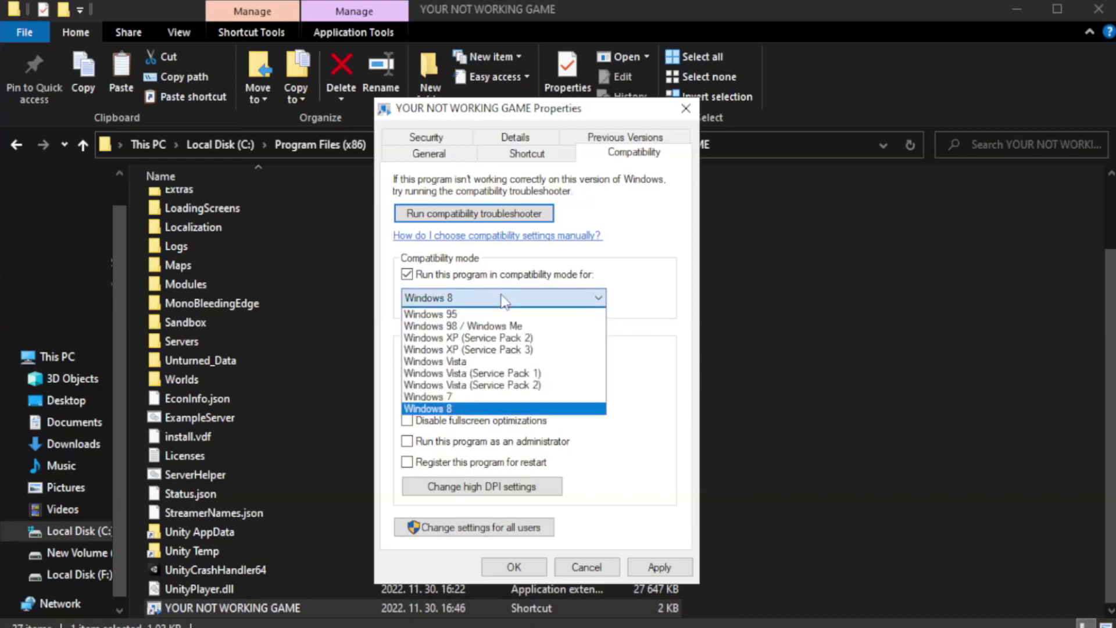
click(474, 410)
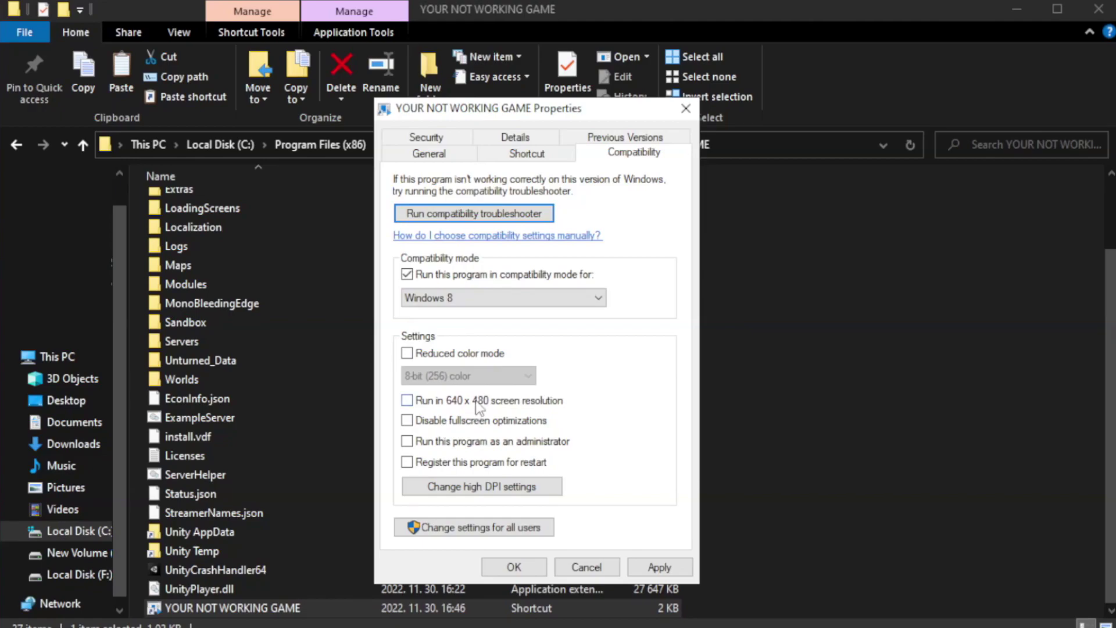
click(437, 429)
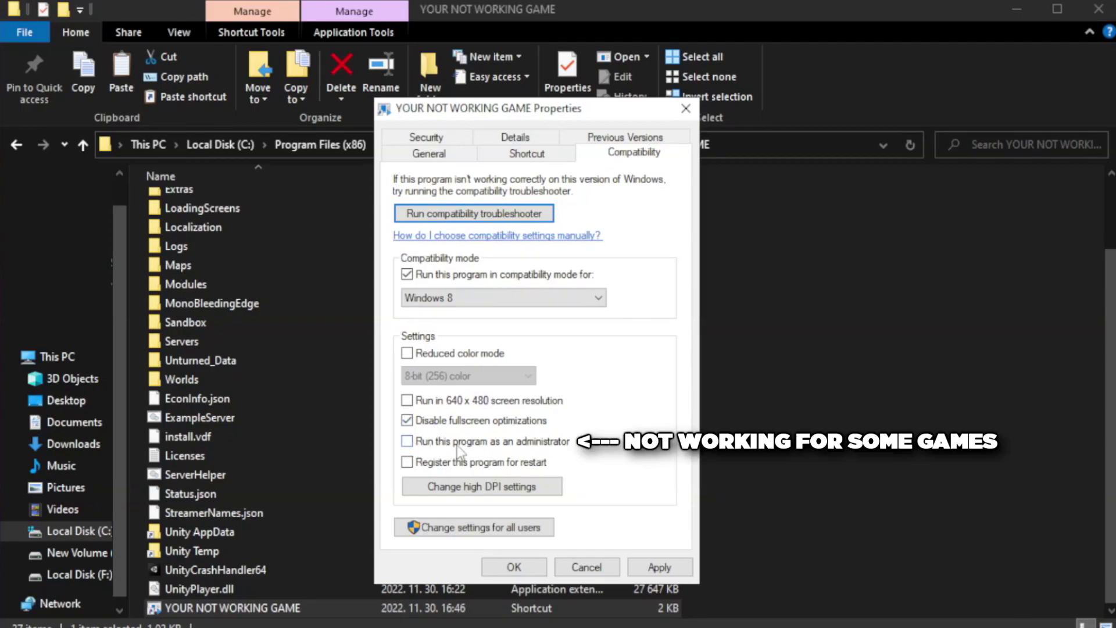
click(439, 451)
click(655, 574)
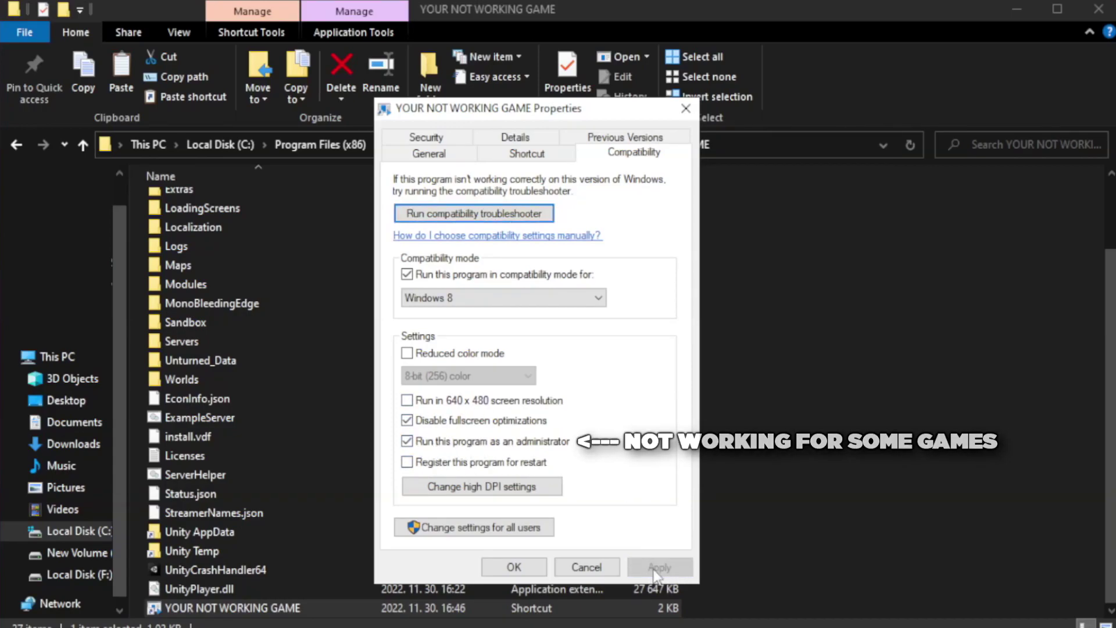
click(513, 566)
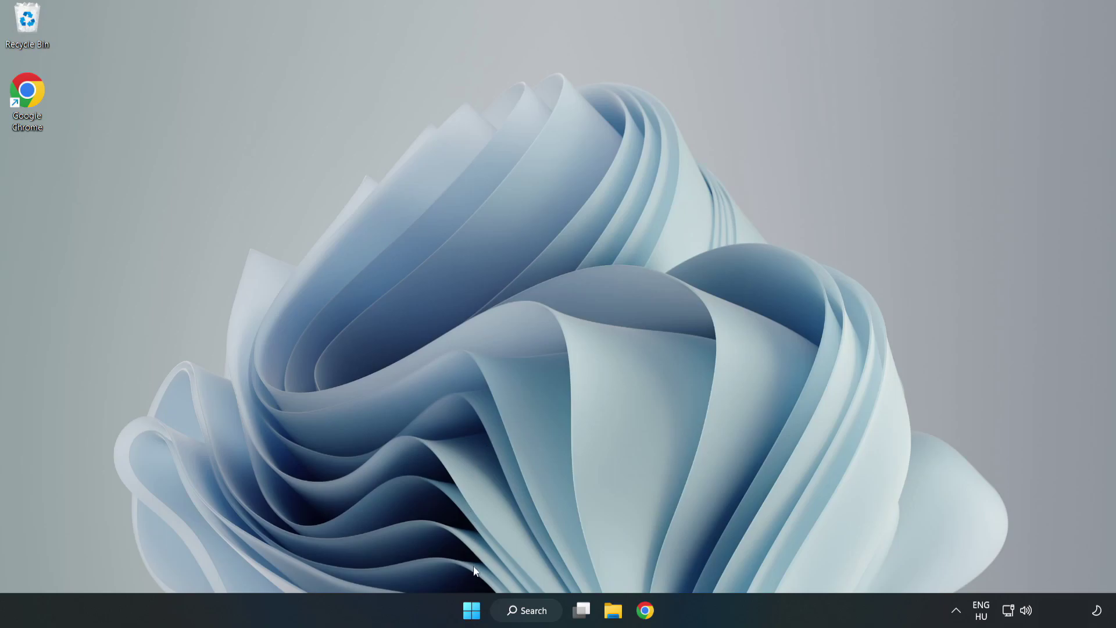
Disable Cortana, Microsoft Edge, Microsoft Teams and Phone Link in Task Manager's startup apps.
right_click(474, 613)
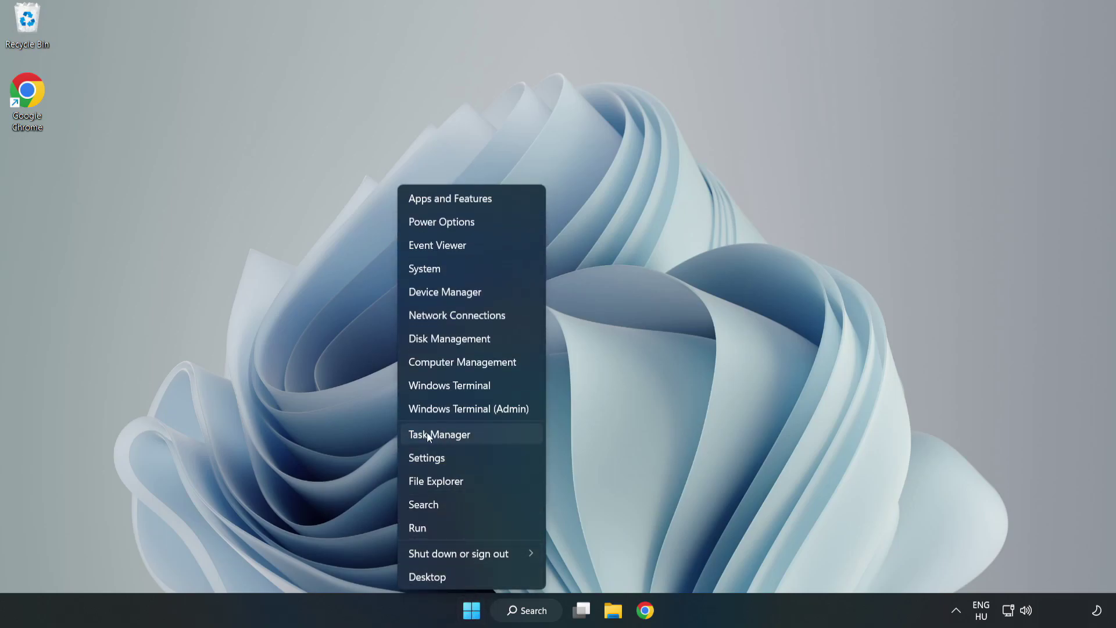
click(470, 434)
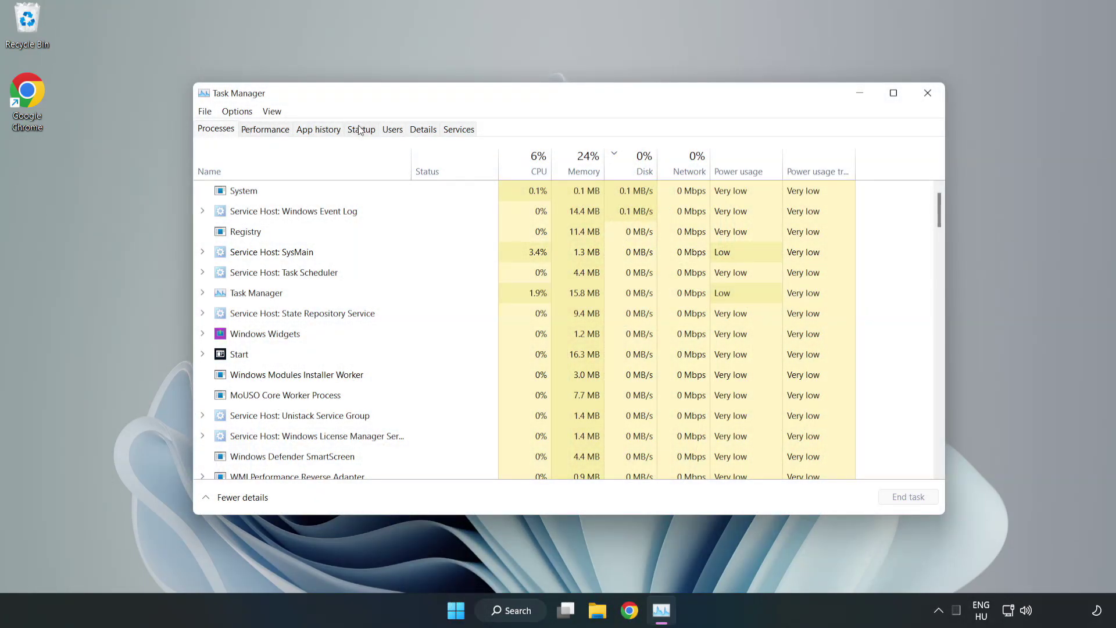
click(363, 133)
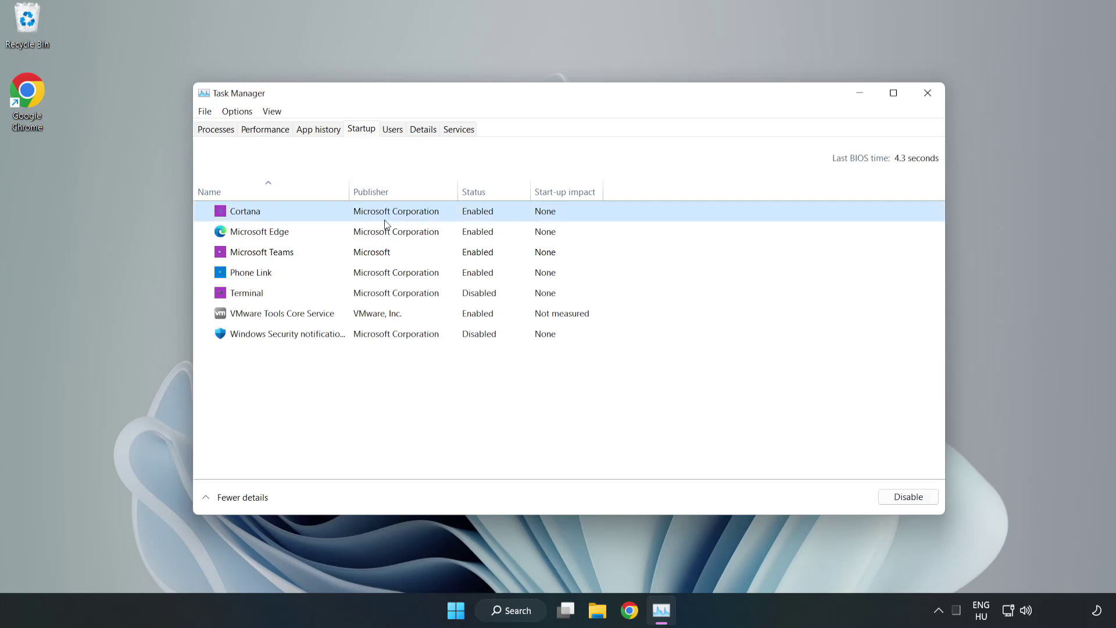
click(907, 498)
click(482, 230)
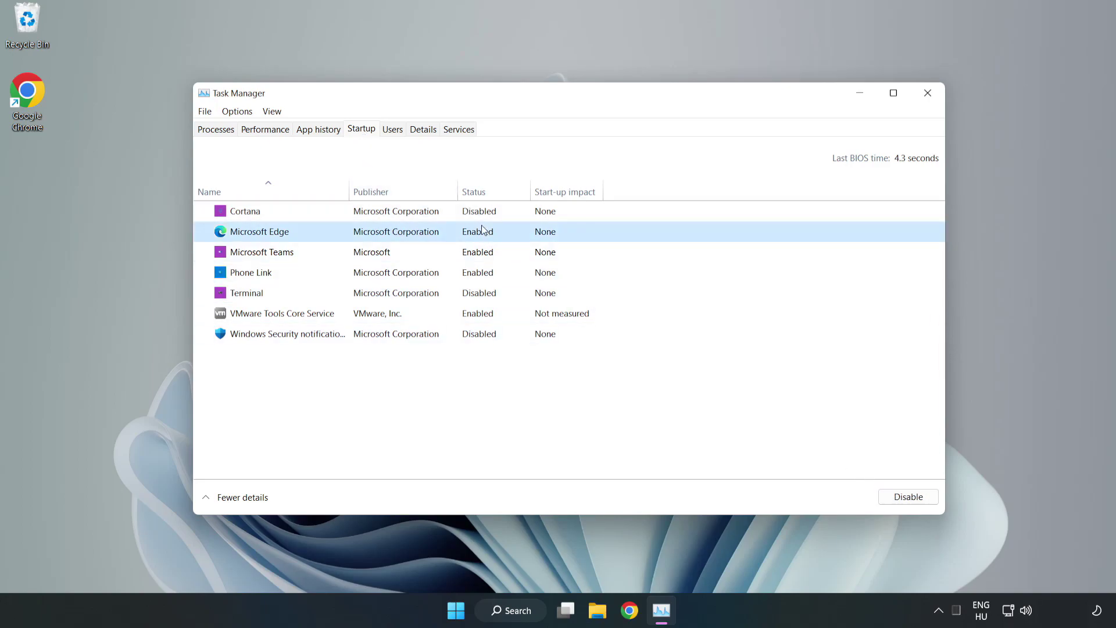
click(907, 498)
click(454, 252)
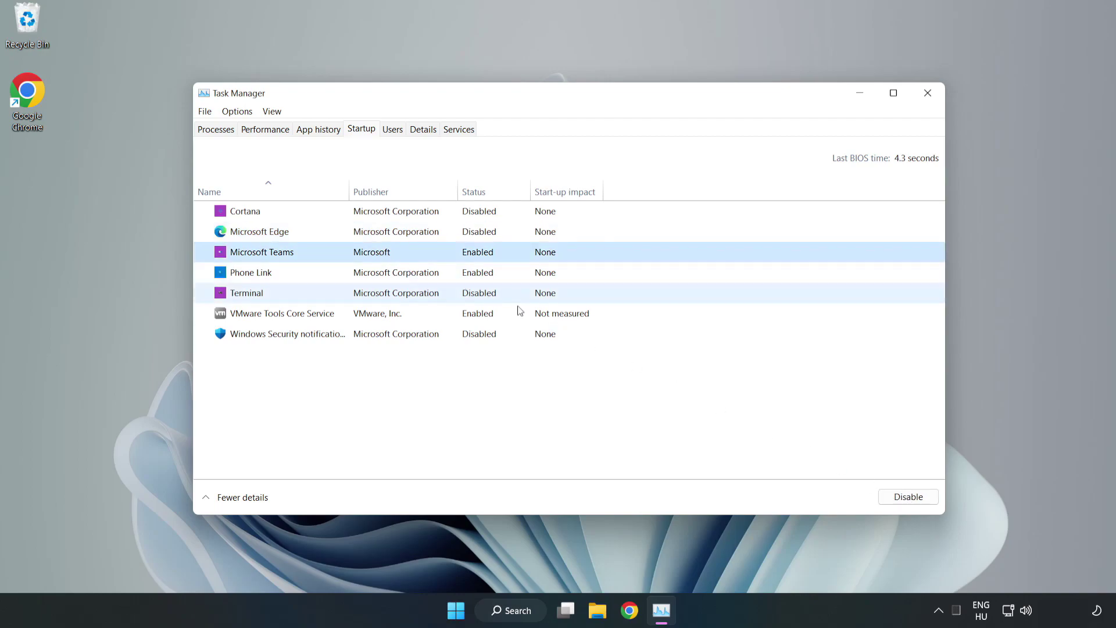
click(907, 498)
click(373, 277)
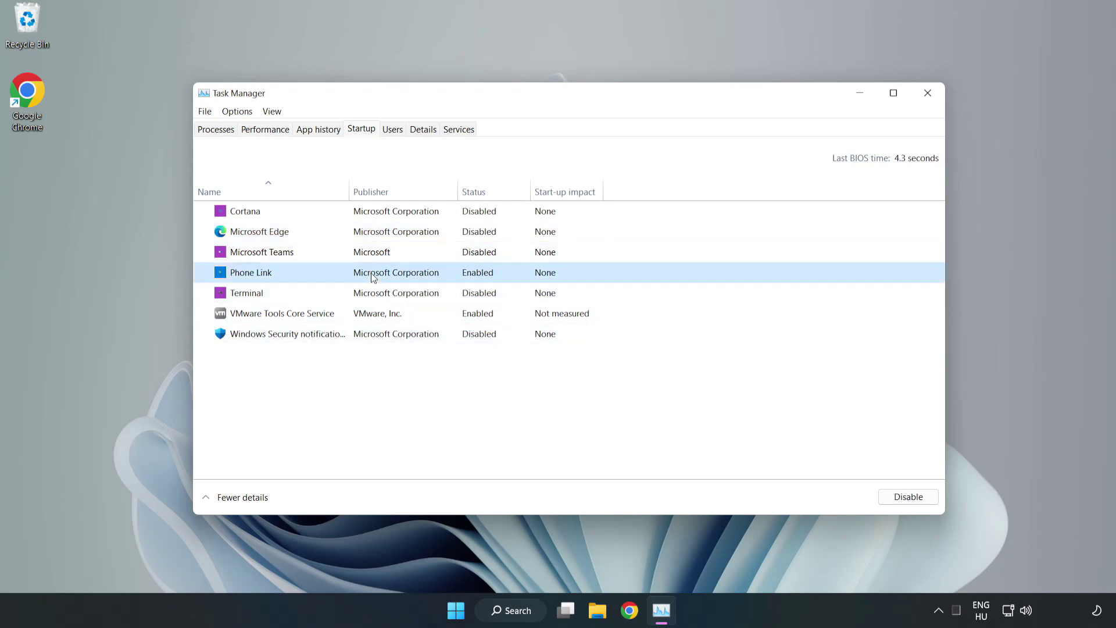
click(889, 499)
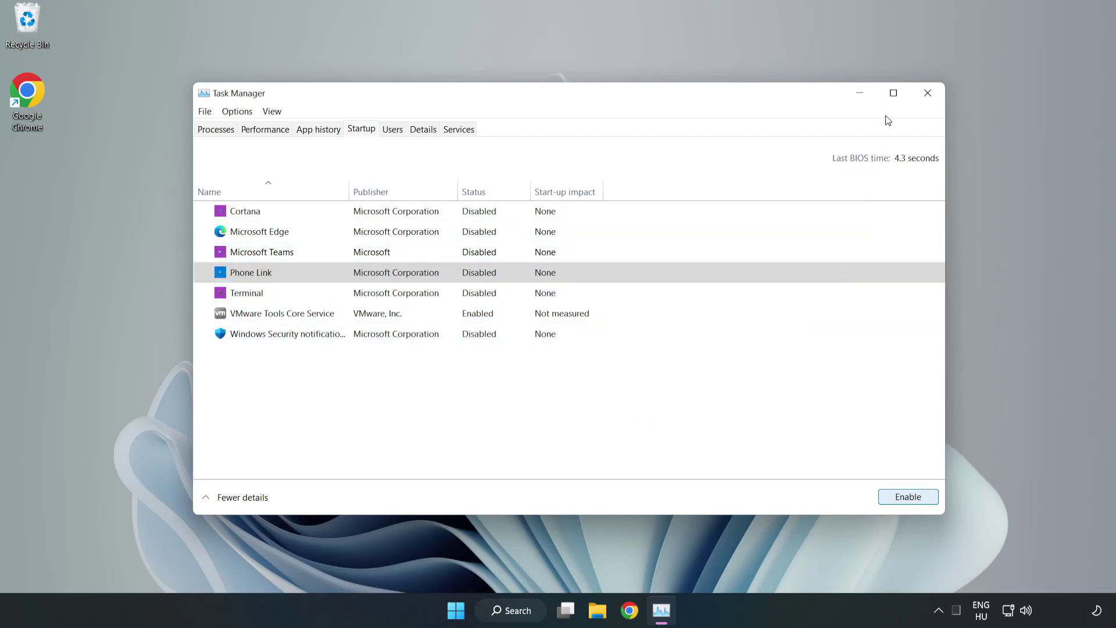
Close Task Manager, search for 'cmd', and bring up Command Prompt's launch options.
click(929, 94)
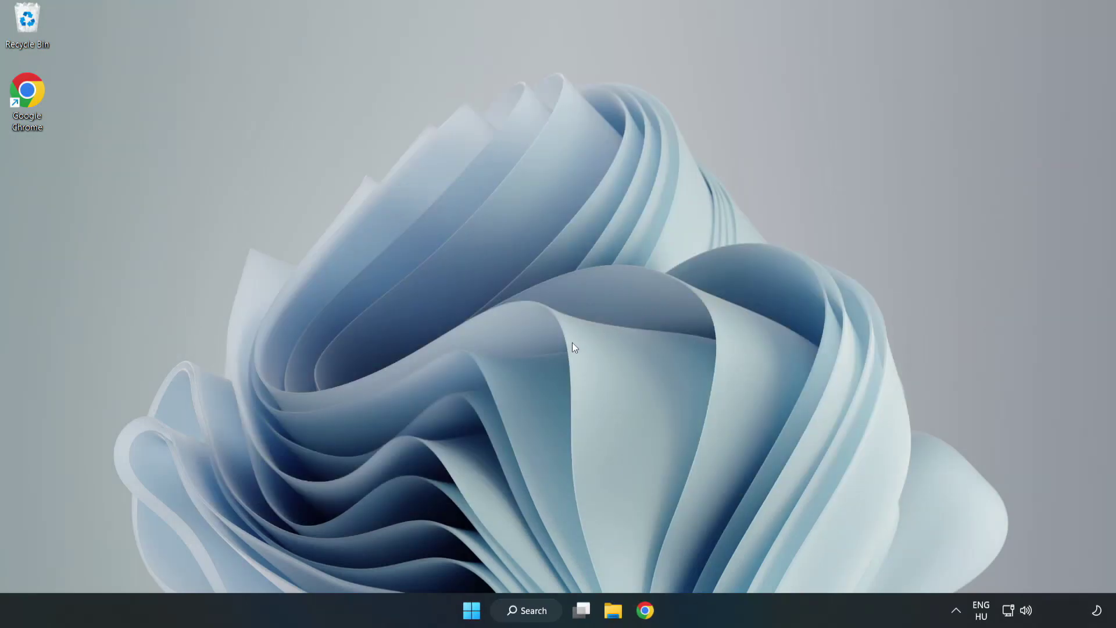
click(541, 608)
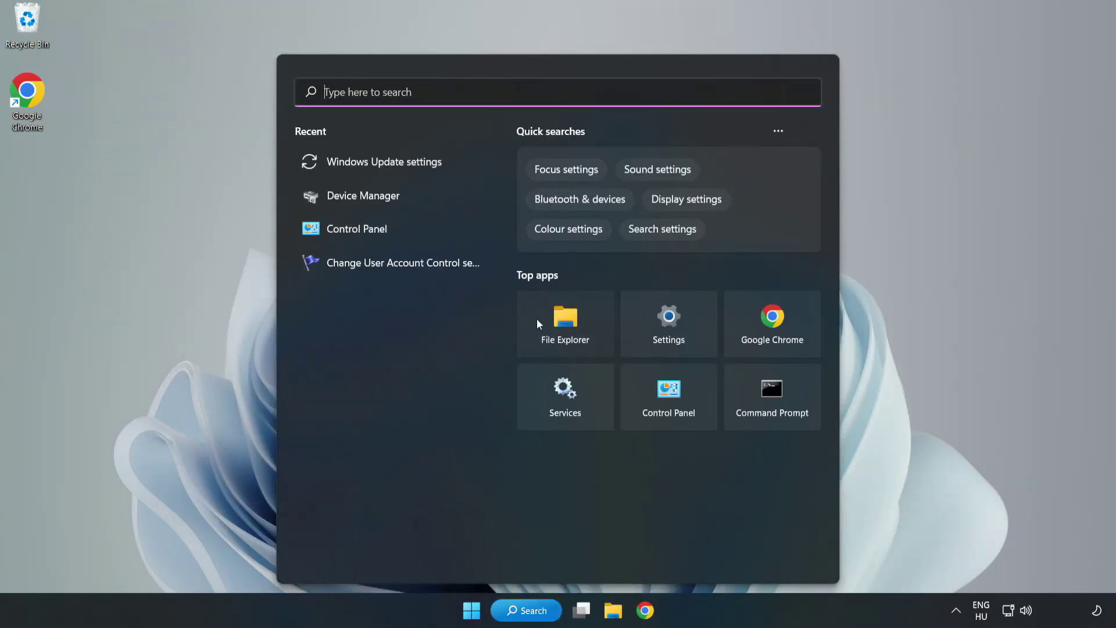
text(cmd)
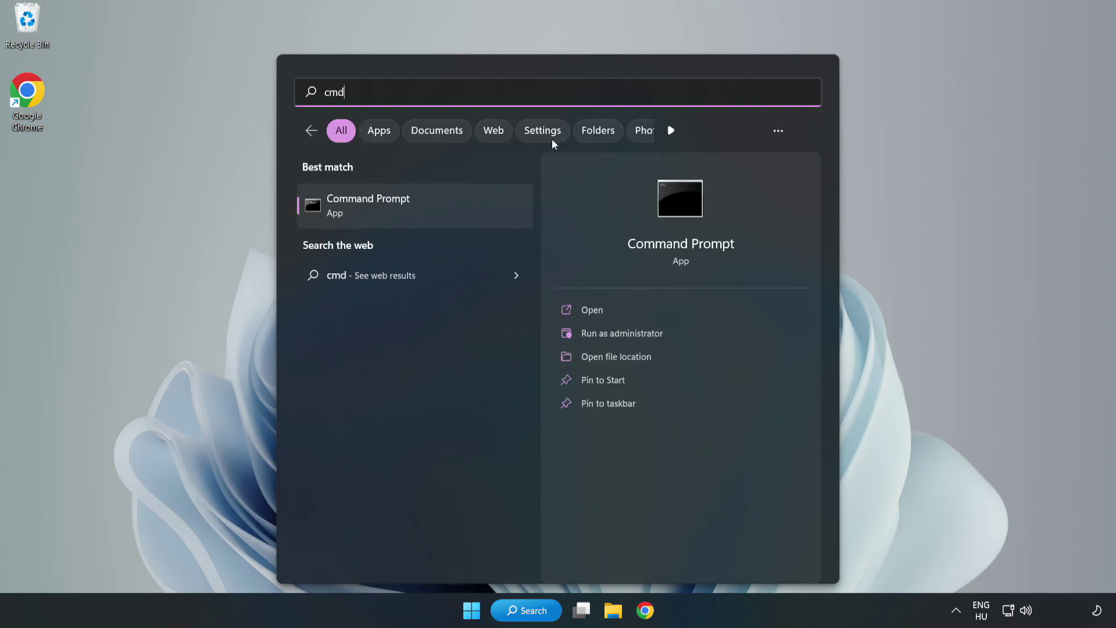
right_click(439, 211)
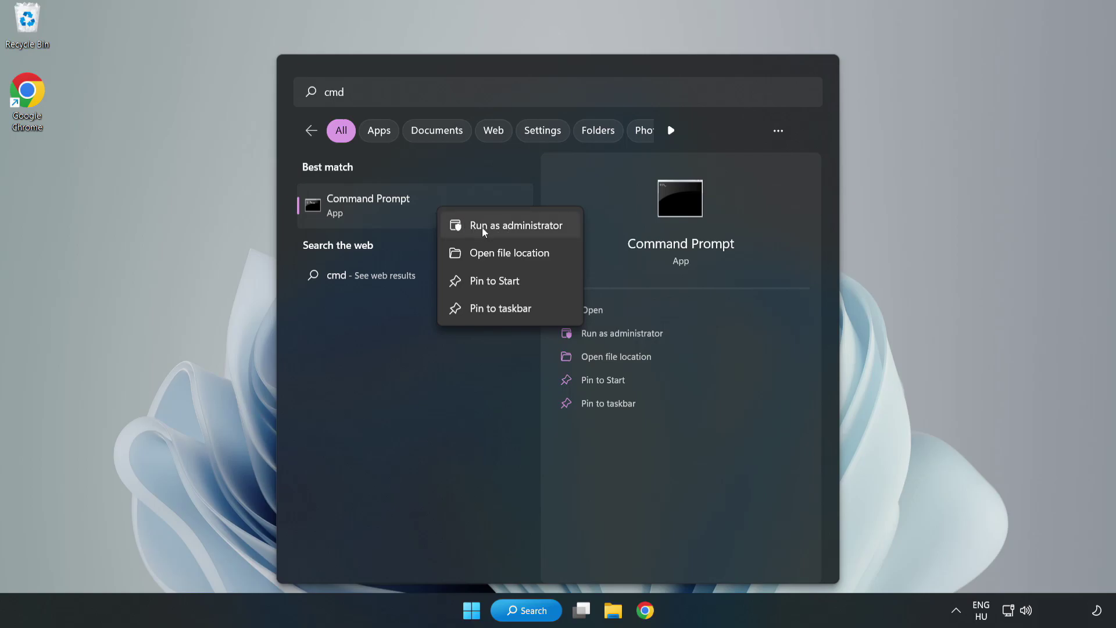
Run sfc /scannow in an administrator Command Prompt, finding no integrity violations, then close it.
click(483, 227)
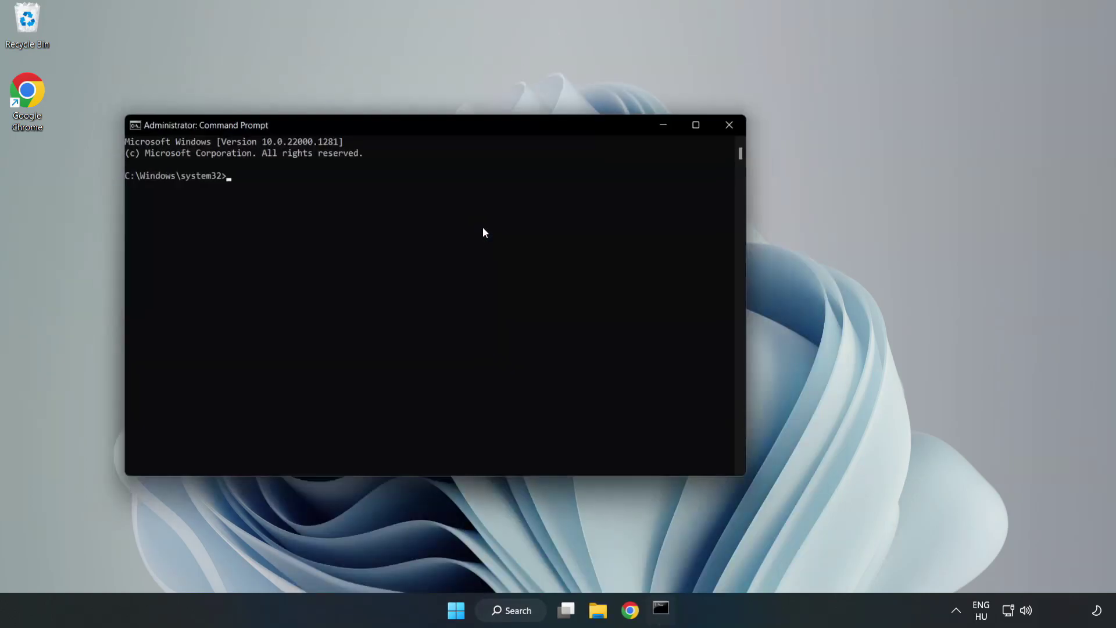
drag(446, 123, 568, 127)
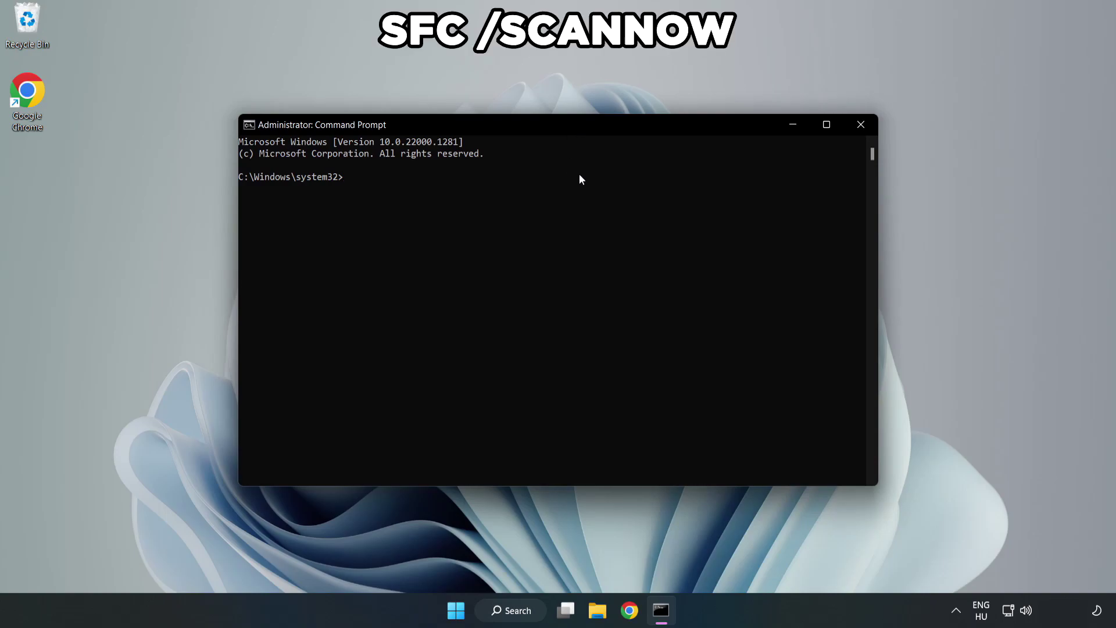
text(sfc /scannow)
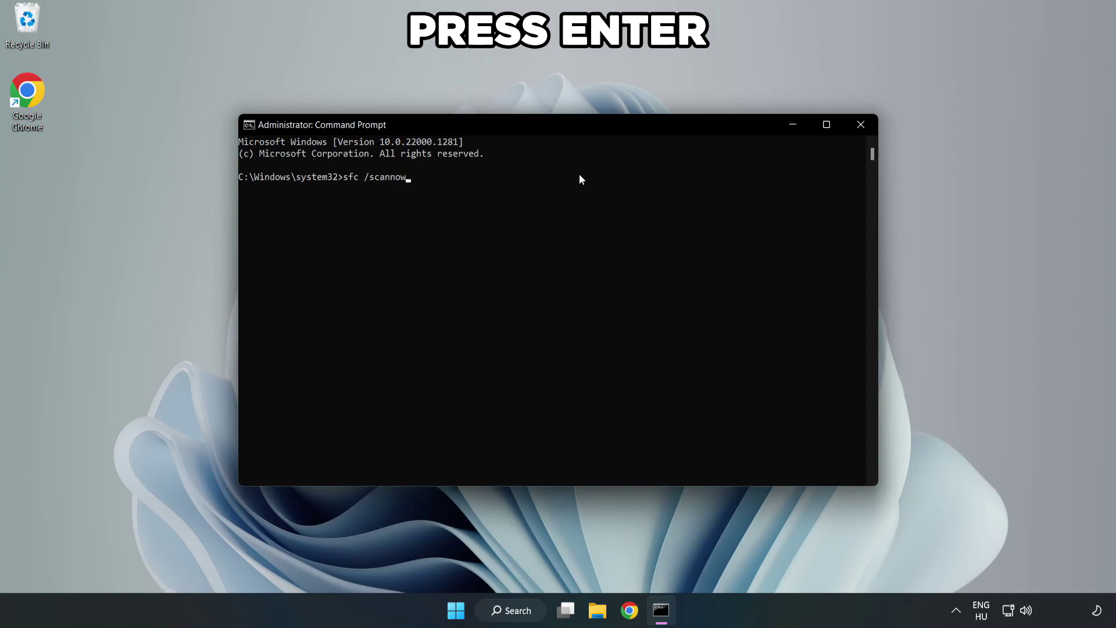
key(Return)
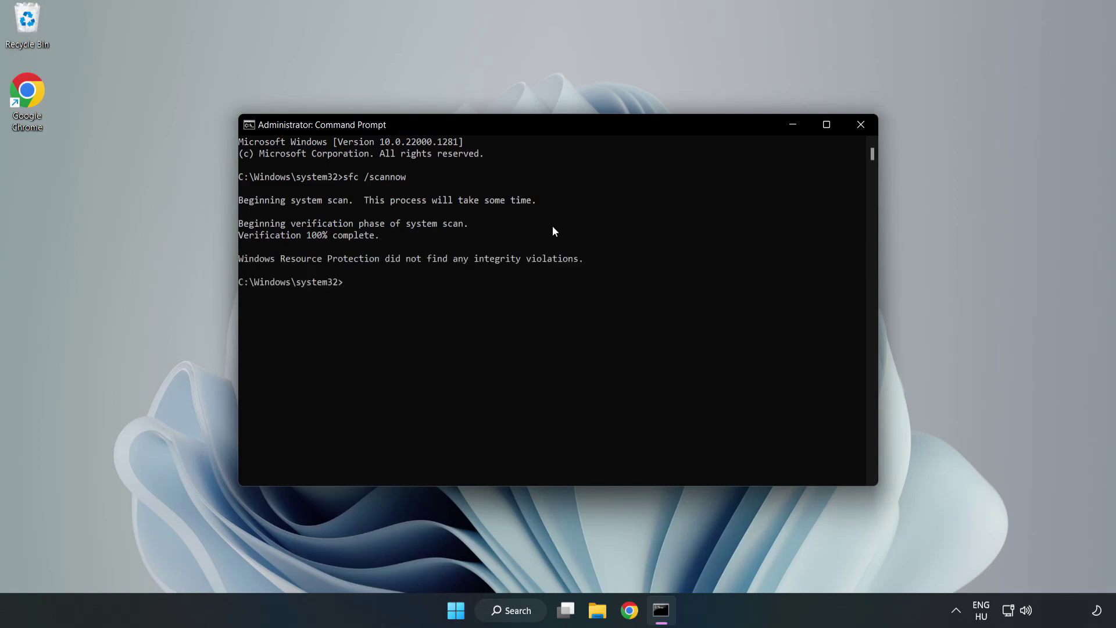
click(860, 125)
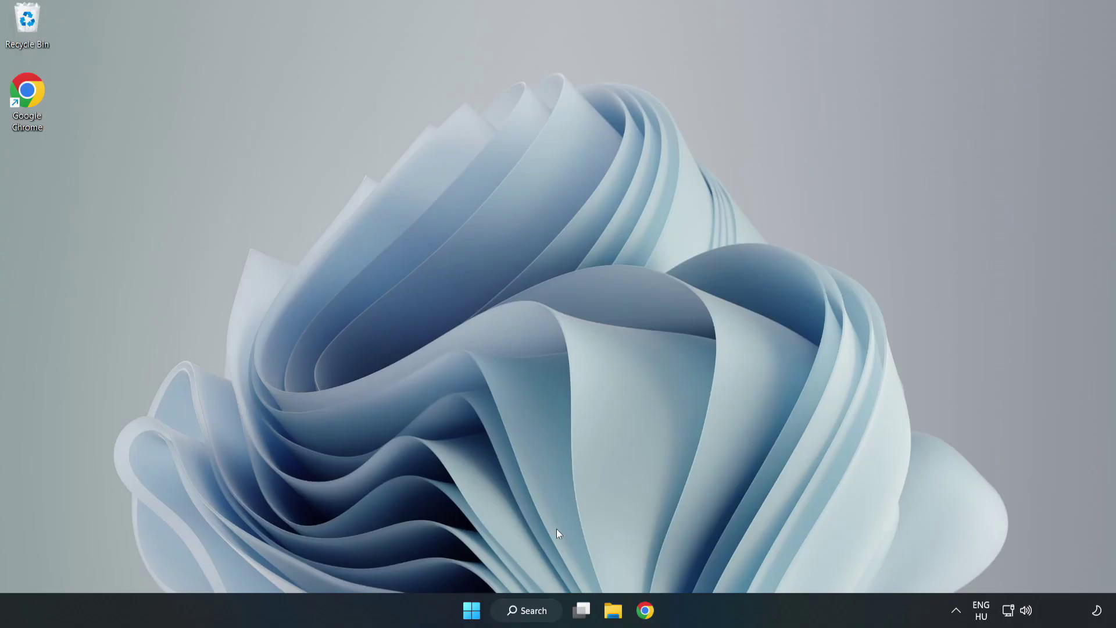
Search for 'security' and launch the Windows Security app.
click(535, 615)
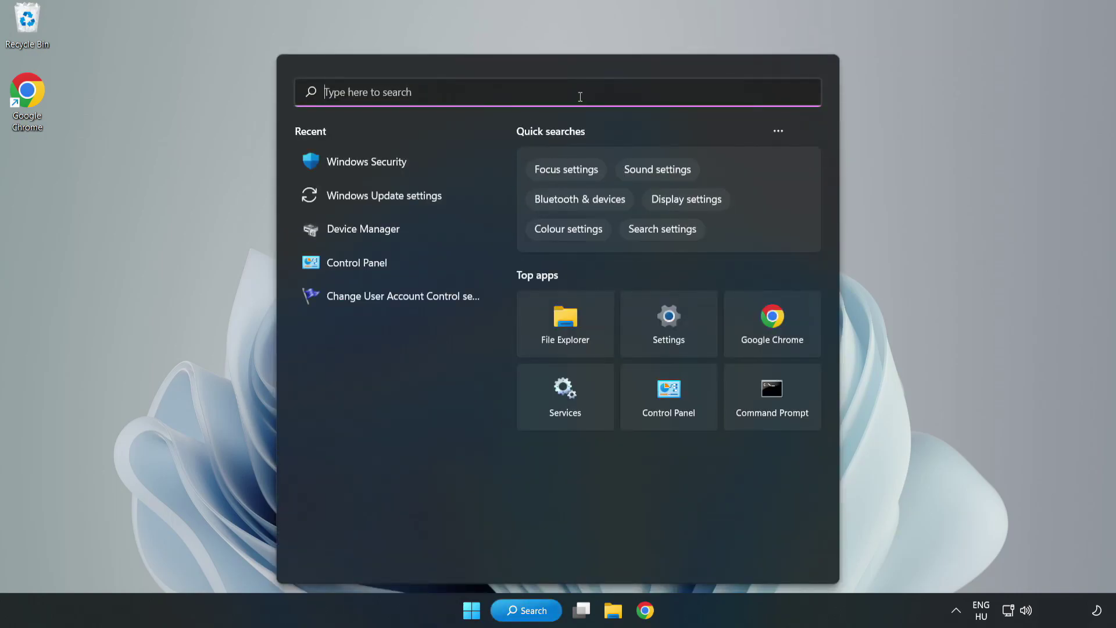
text(secu)
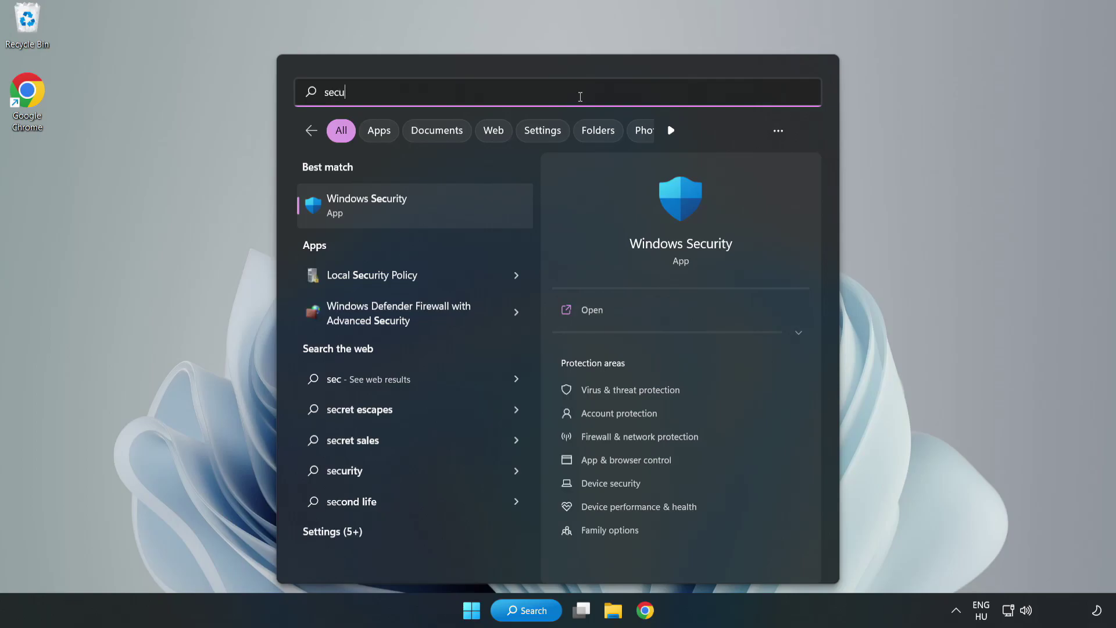
text(rity)
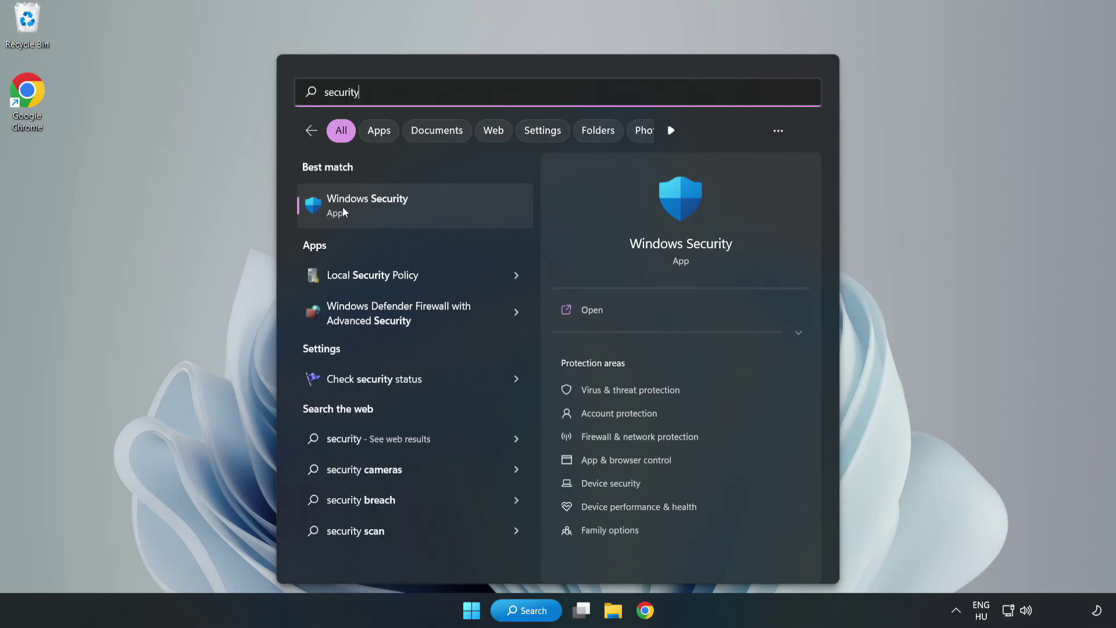
click(405, 216)
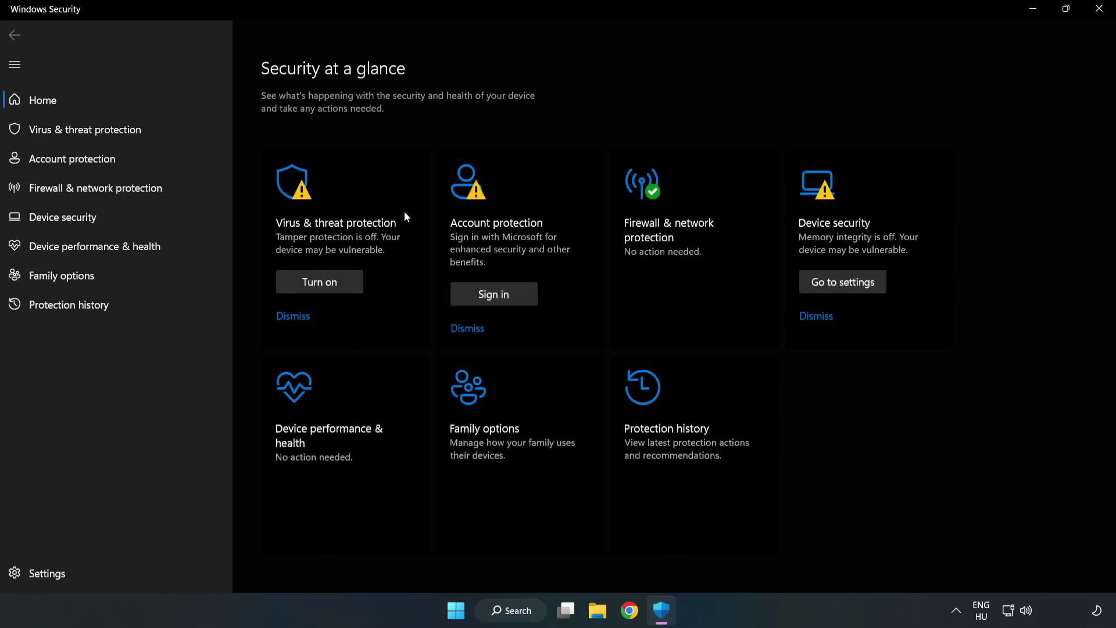
Go through Virus & threat protection settings to the empty Defender exclusions list.
click(73, 136)
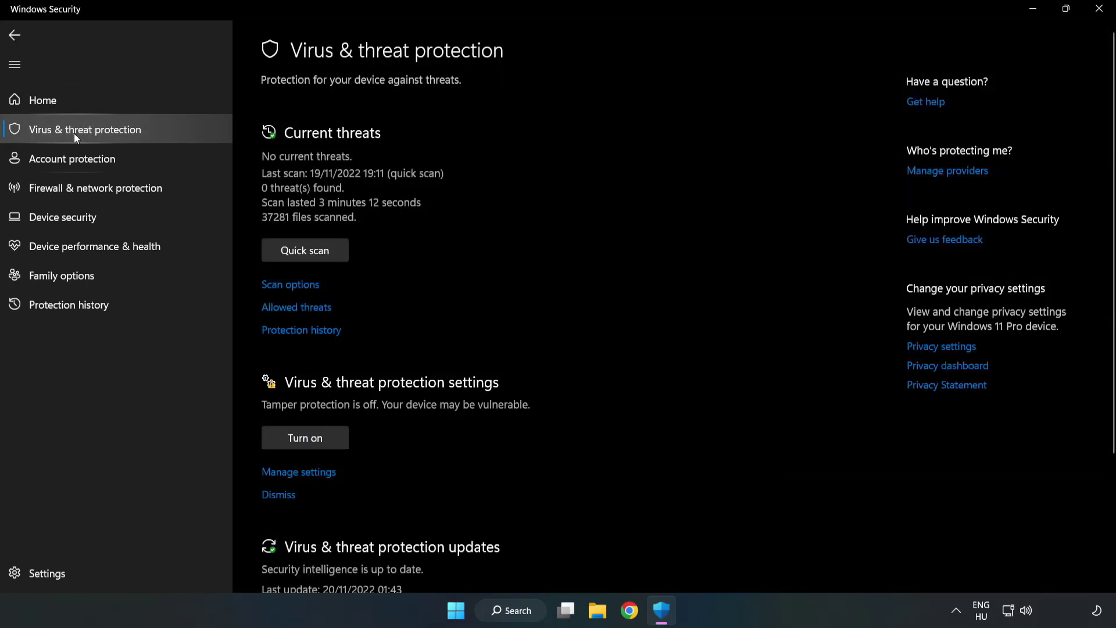
scroll(583, 228, down, 3)
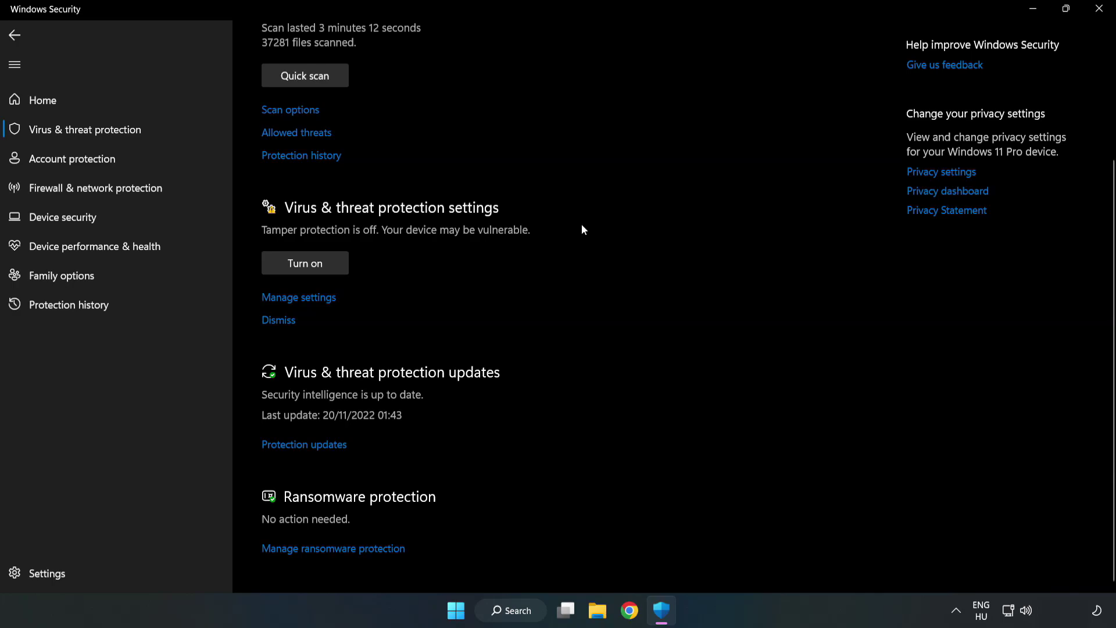
click(306, 300)
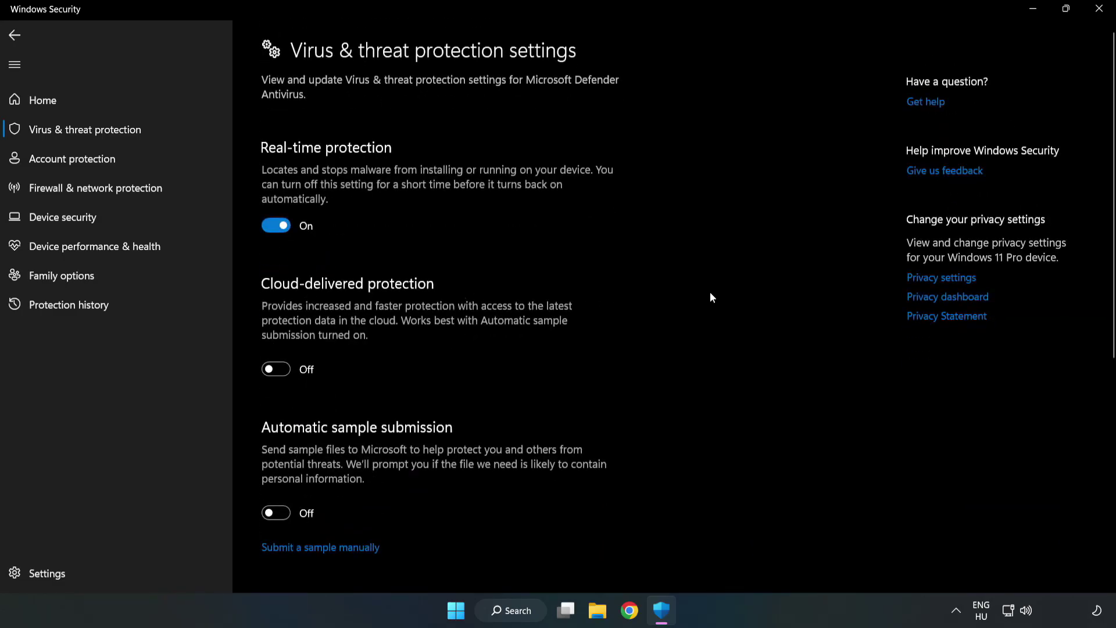
scroll(712, 298, down, 6)
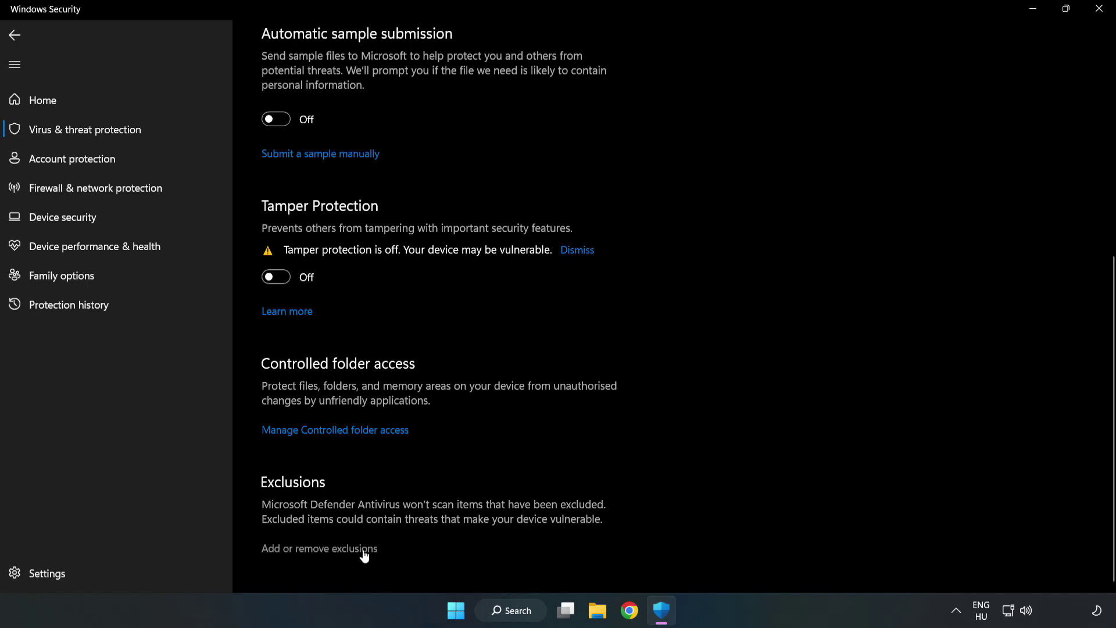
click(329, 550)
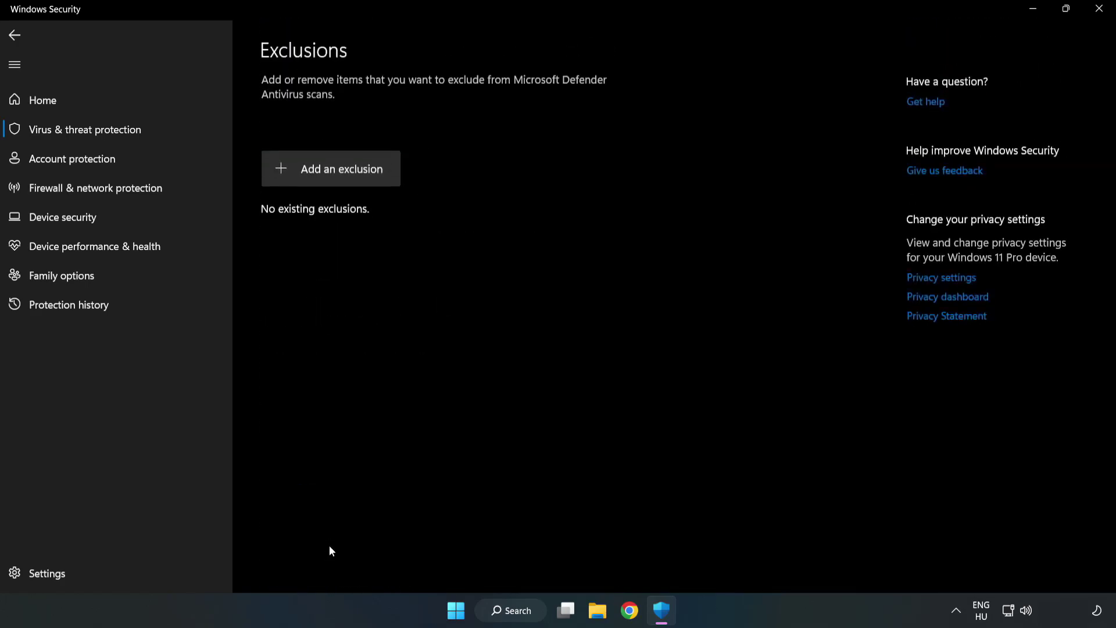
Add the NOT WORKING APP shortcut from C:\Program Files (x86) as a file exclusion, then close Windows Security.
click(342, 175)
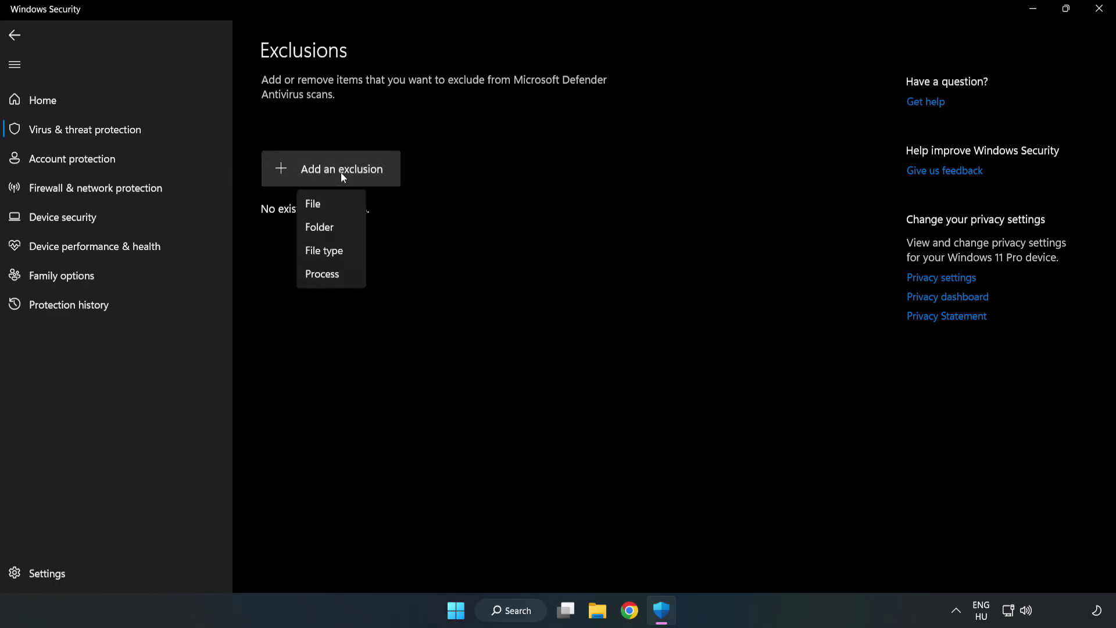
click(318, 207)
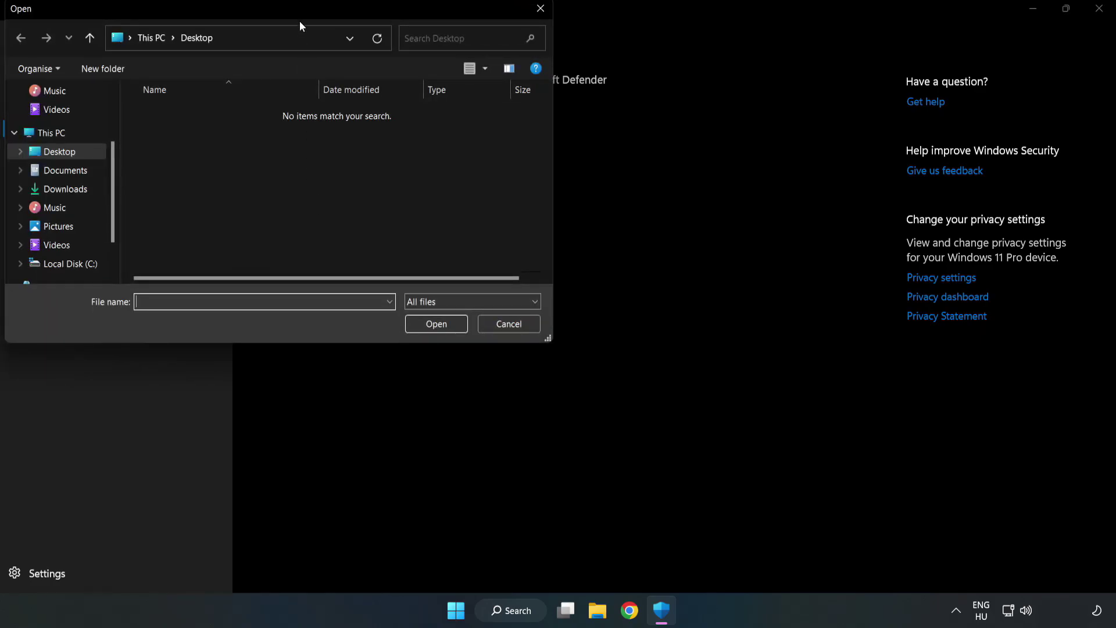
drag(299, 21, 514, 124)
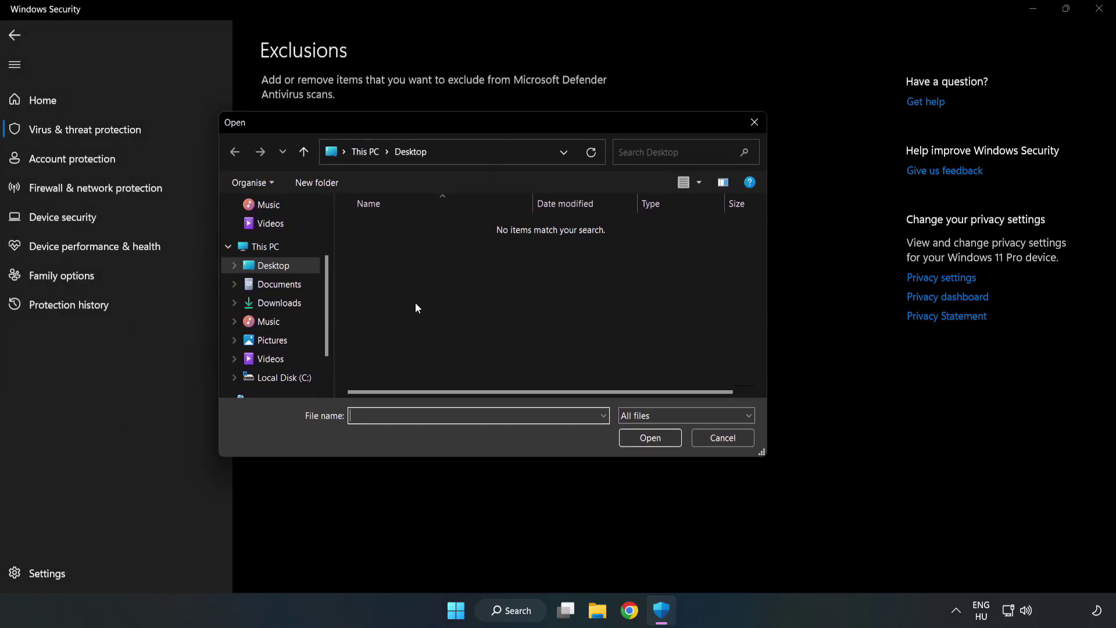
click(285, 378)
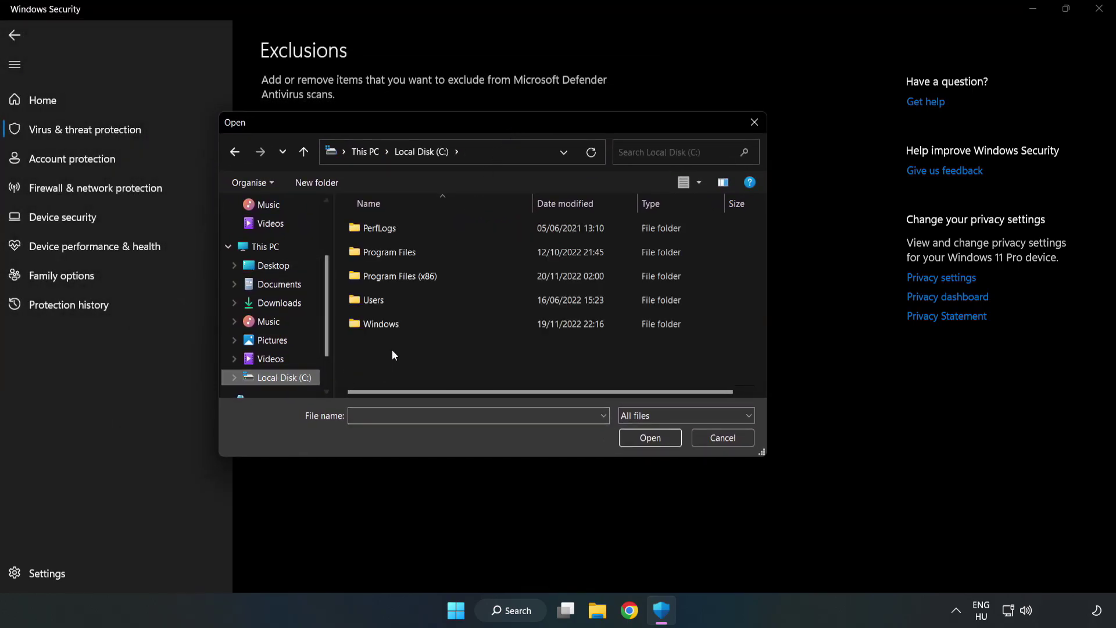
double_click(438, 277)
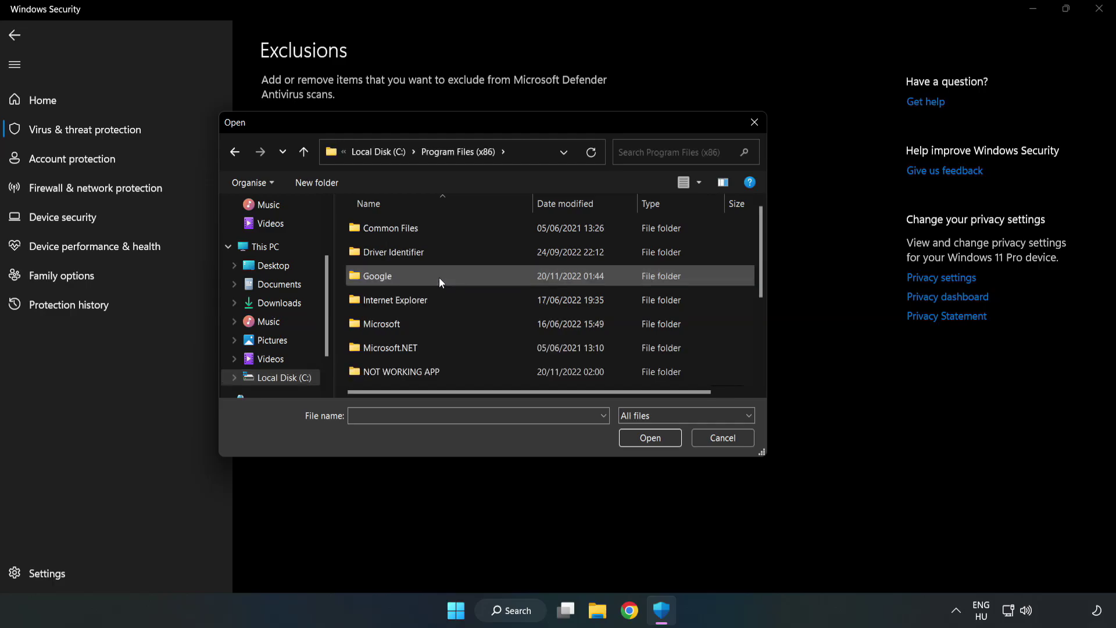
double_click(439, 371)
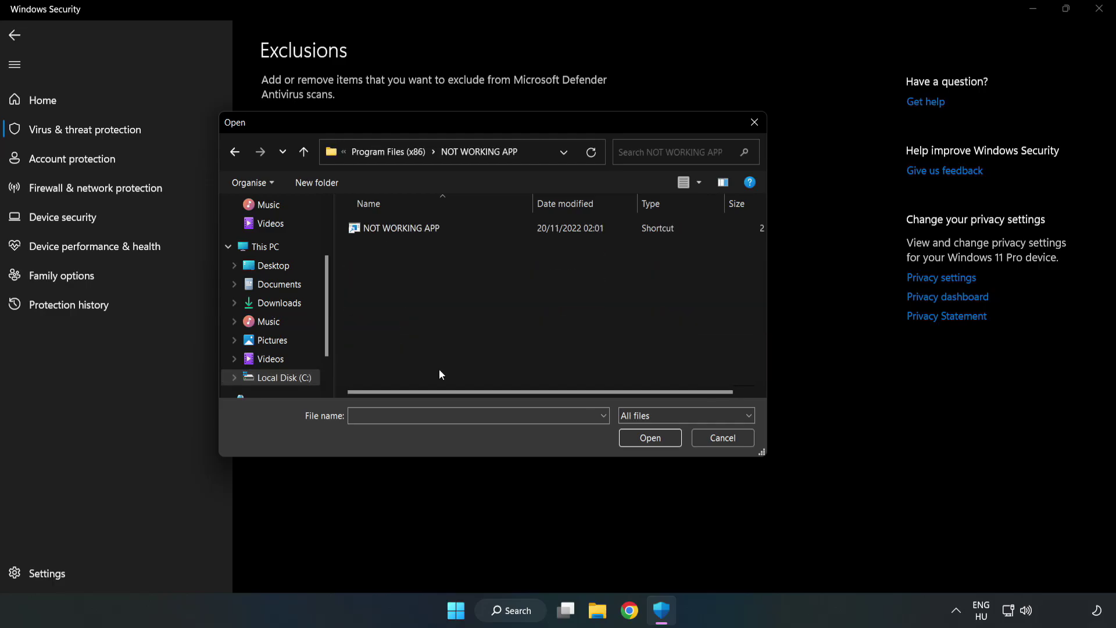
click(393, 229)
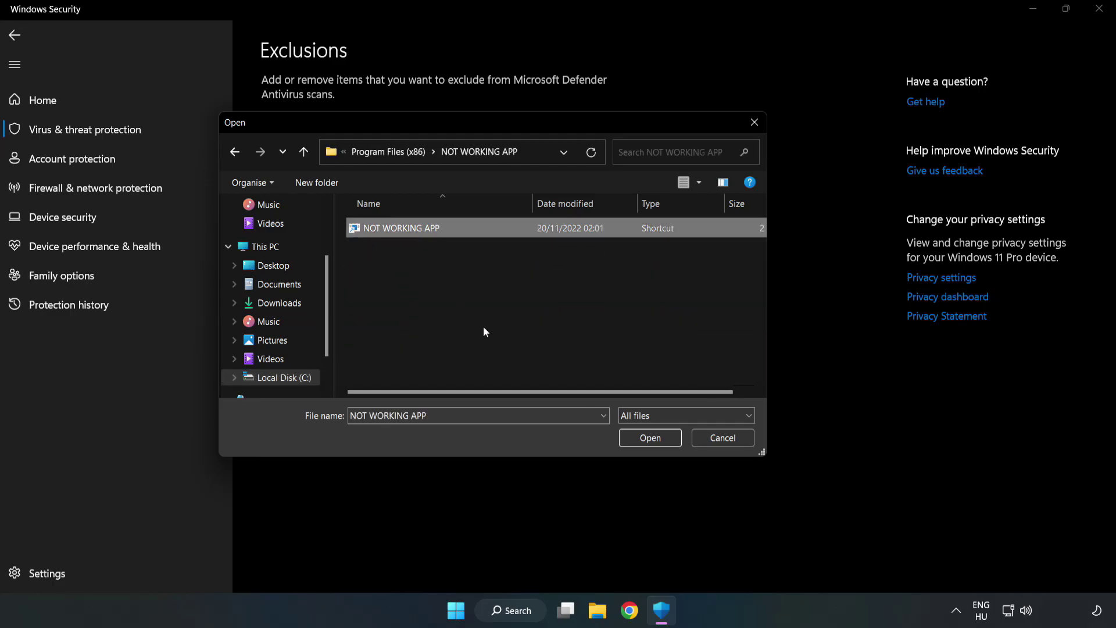
click(651, 437)
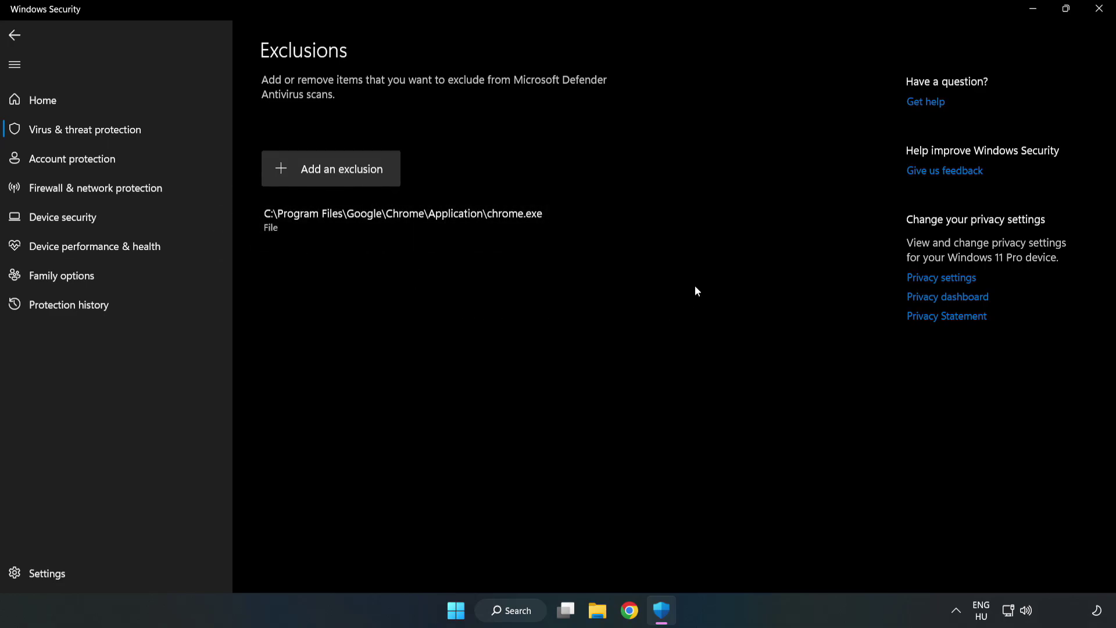
click(1099, 14)
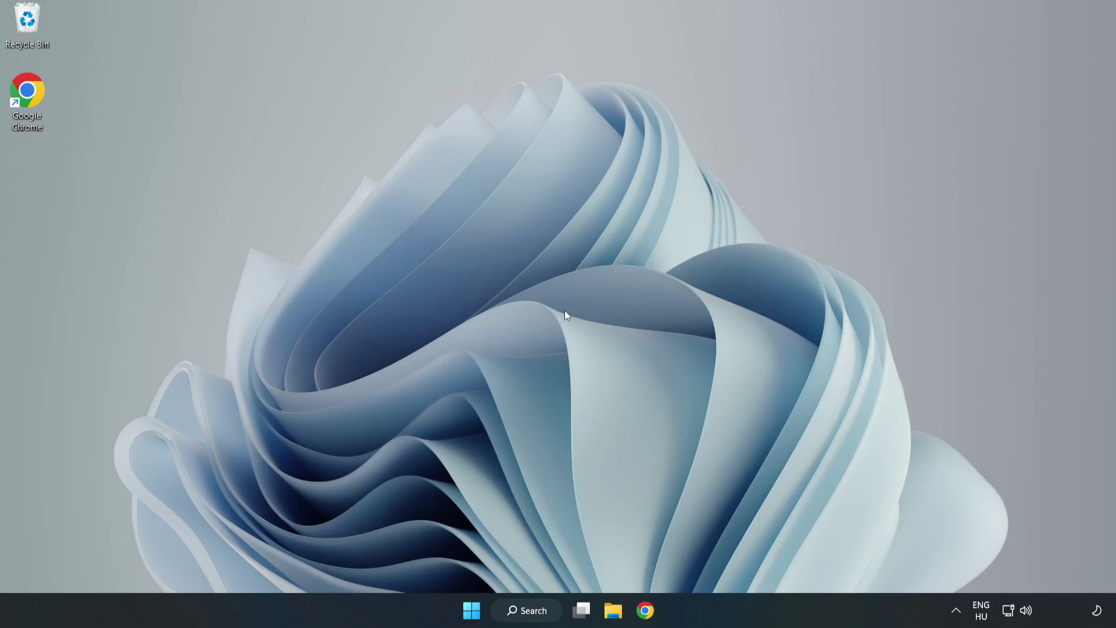
Show the Start menu power choices: Sleep, Shut down and Restart.
click(472, 610)
click(739, 560)
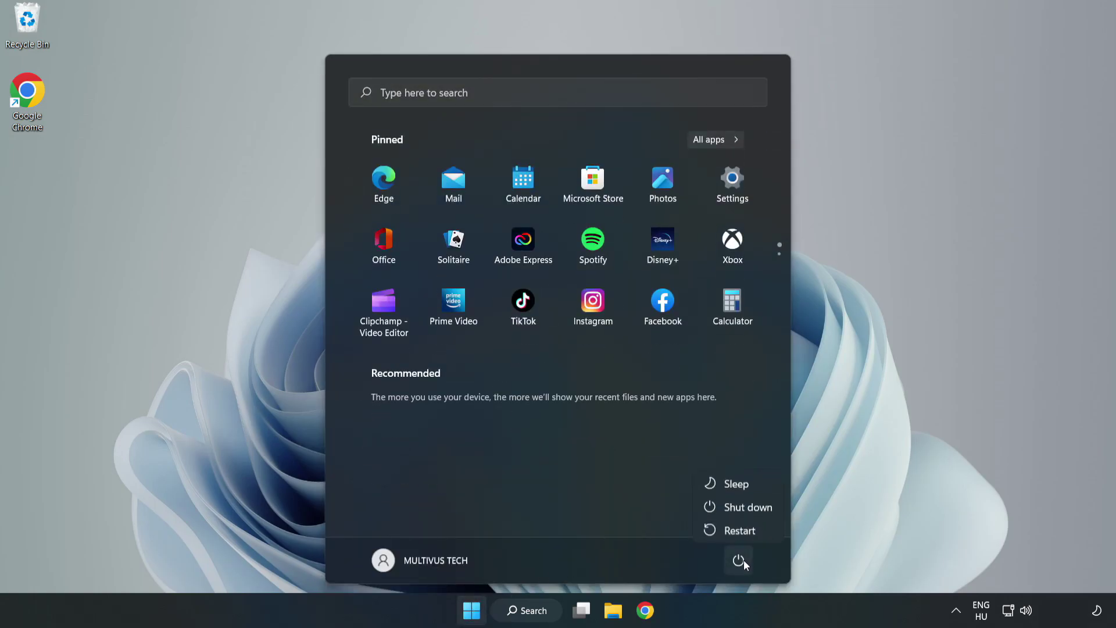